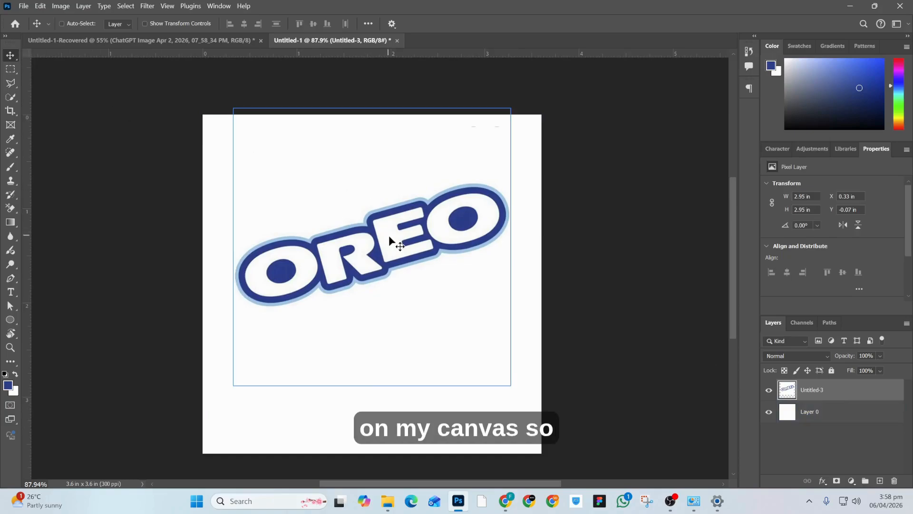
Move the OREO logo layer to the centre of the white canvas
{"action": "left_click_drag", "start_coordinate": [387, 241], "coordinate": [422, 253]}
{"action": "scroll", "coordinate": [398, 312], "scroll_direction": "up", "scroll_amount": 1}
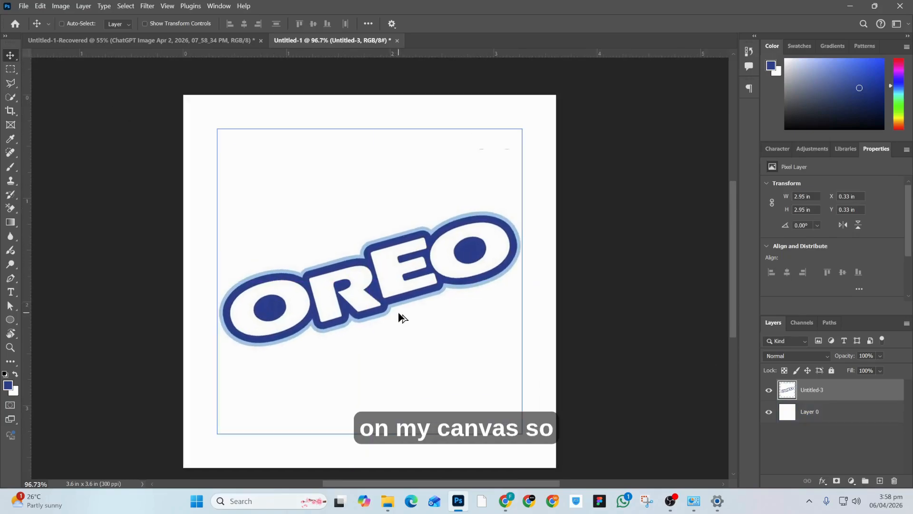
{"action": "left_click", "coordinate": [764, 410]}
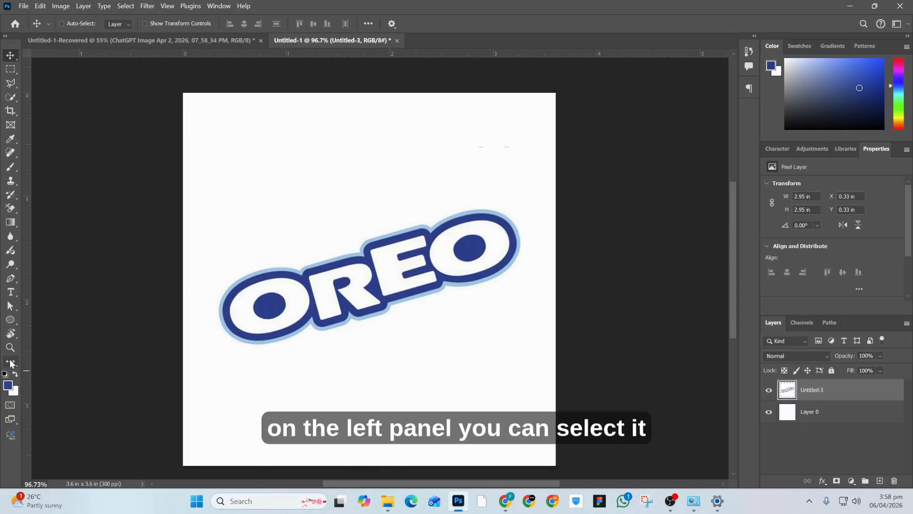
Review the toolbar customisation lists for the Content-Aware Tracing Tool and the pen tools, and accept the layout
{"action": "left_click", "coordinate": [10, 363]}
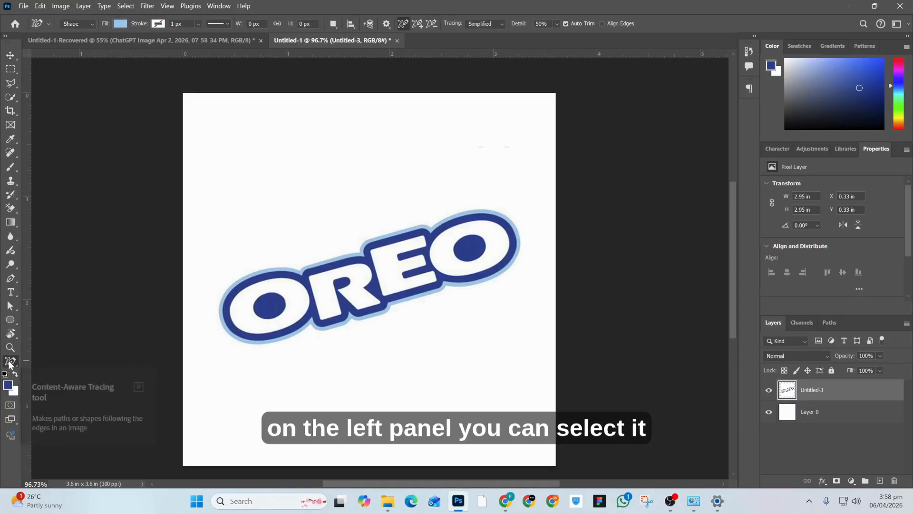
{"action": "right_click", "coordinate": [10, 363]}
{"action": "left_click", "coordinate": [29, 362]}
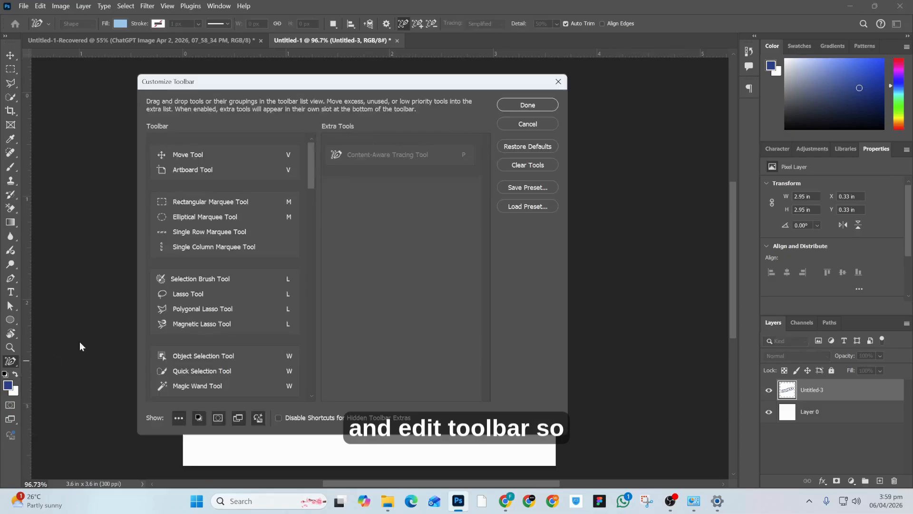
{"action": "left_click_drag", "start_coordinate": [310, 166], "coordinate": [321, 316]}
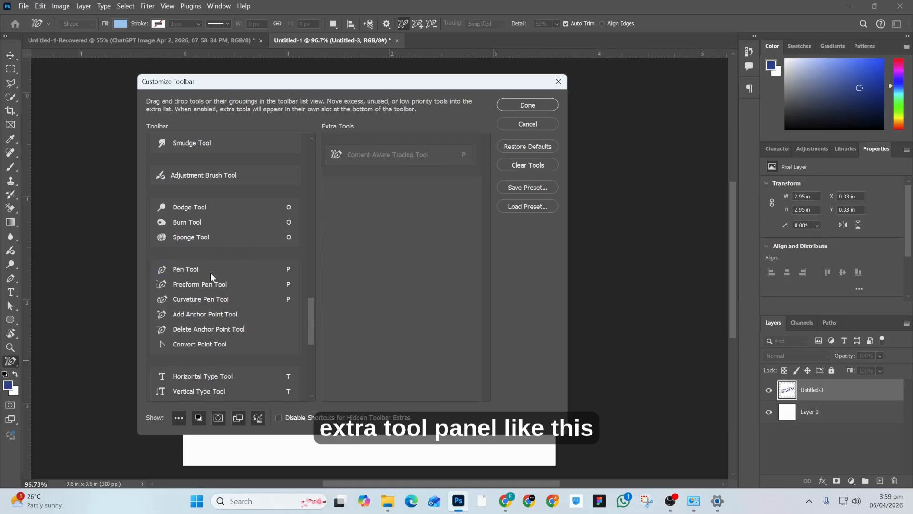
{"action": "left_click_drag", "start_coordinate": [197, 268], "coordinate": [248, 270]}
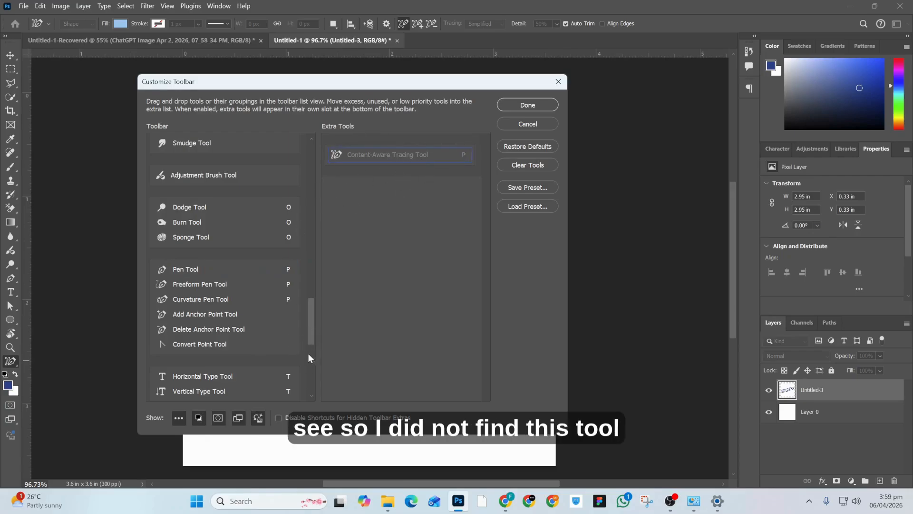
{"action": "mouse_move", "coordinate": [313, 335]}
{"action": "left_mouse_down"}
{"action": "mouse_move", "coordinate": [307, 187]}
{"action": "mouse_move", "coordinate": [313, 273]}
{"action": "left_mouse_up"}
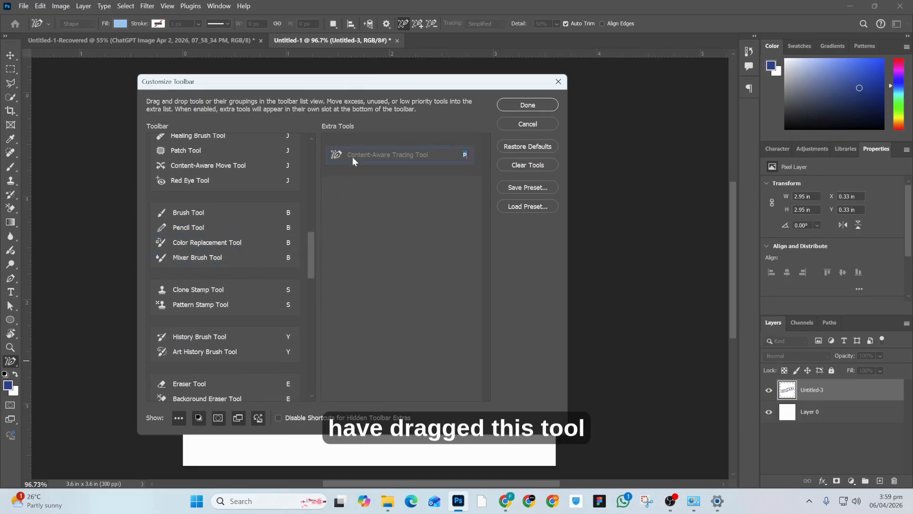
{"action": "left_click", "coordinate": [522, 103]}
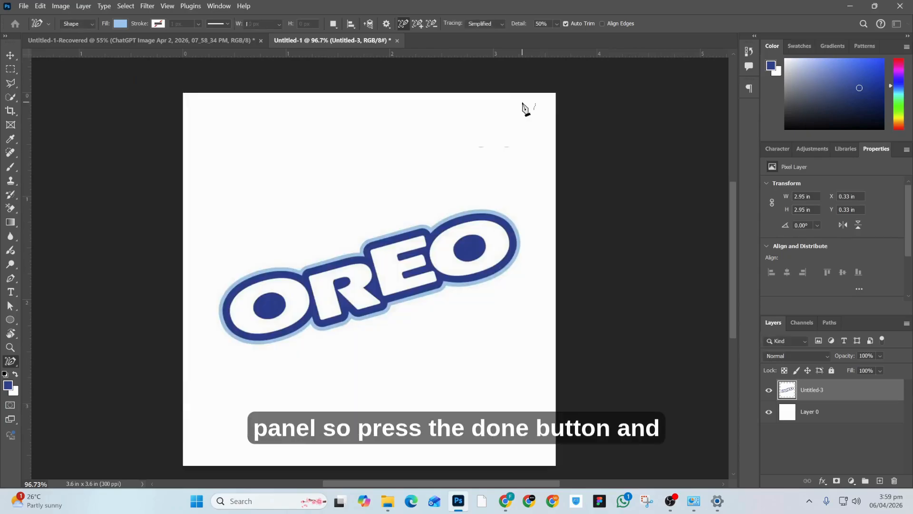
Set the Content-Aware Tracing tool to Shape mode
{"action": "left_click_drag", "start_coordinate": [628, 369], "coordinate": [628, 365]}
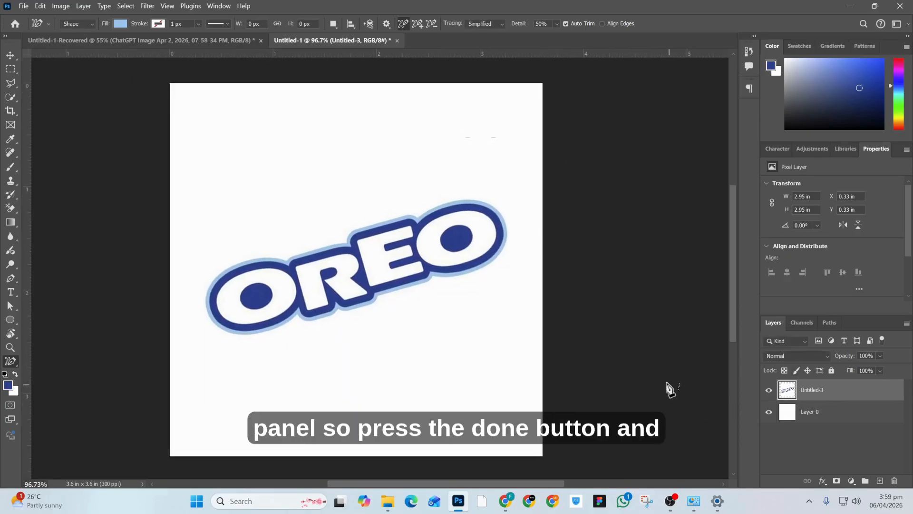
{"action": "left_click", "coordinate": [72, 24]}
{"action": "left_click", "coordinate": [74, 42]}
{"action": "left_click", "coordinate": [76, 24]}
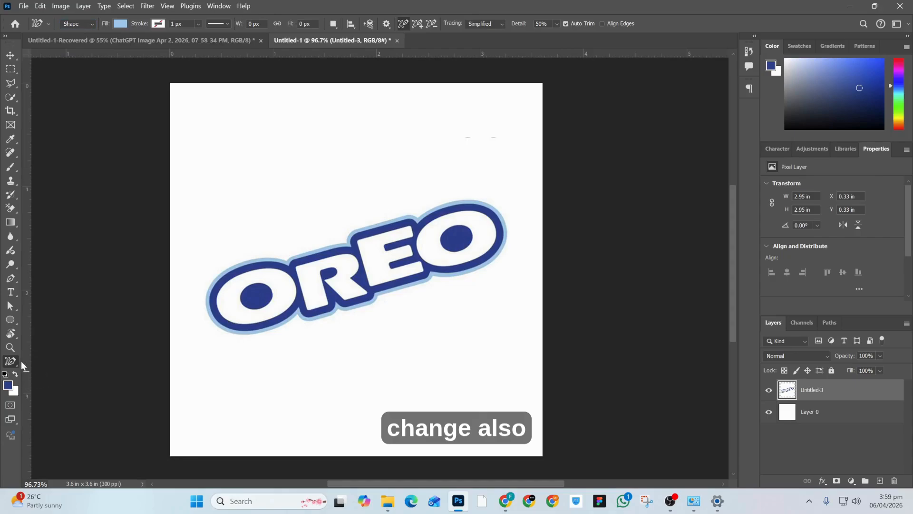
Sample the light blue of the logo's outer border as the foreground colour and reactivate the Content-Aware Tracing tool
{"action": "left_click", "coordinate": [10, 138]}
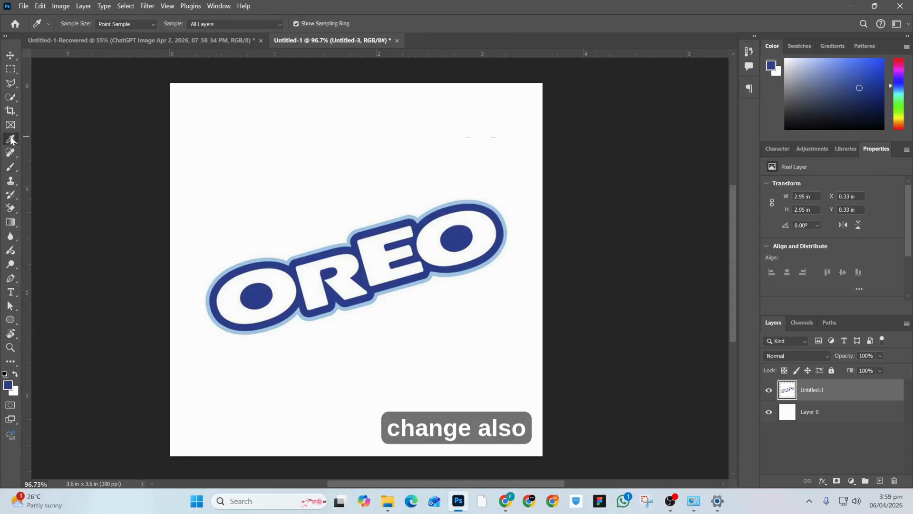
{"action": "left_click", "coordinate": [249, 259]}
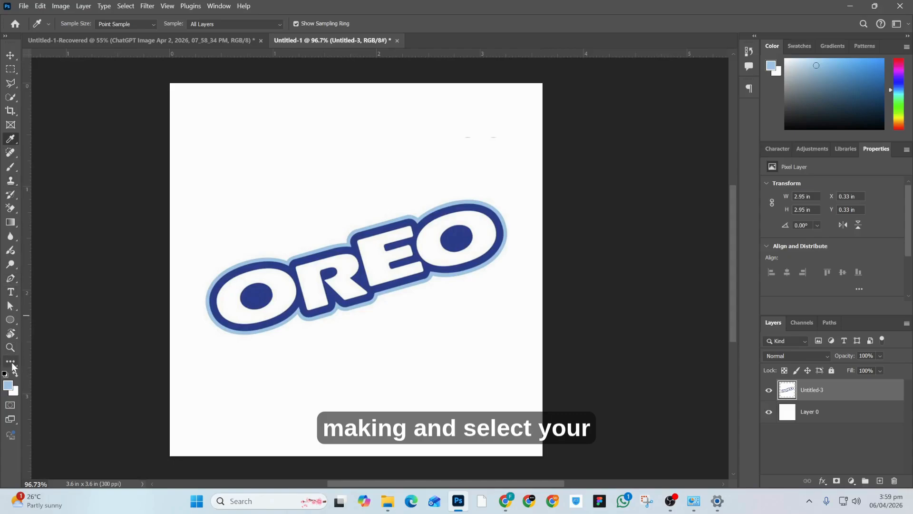
{"action": "left_click", "coordinate": [11, 362]}
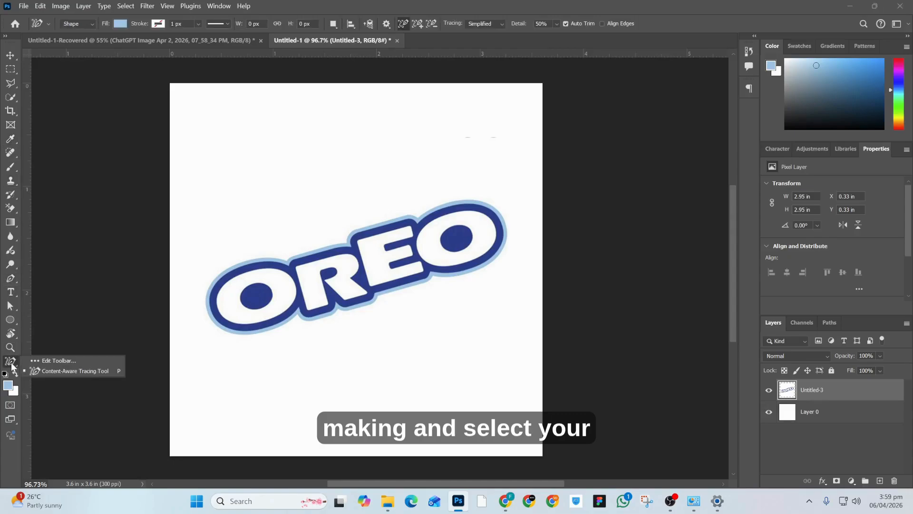
{"action": "left_click", "coordinate": [65, 373]}
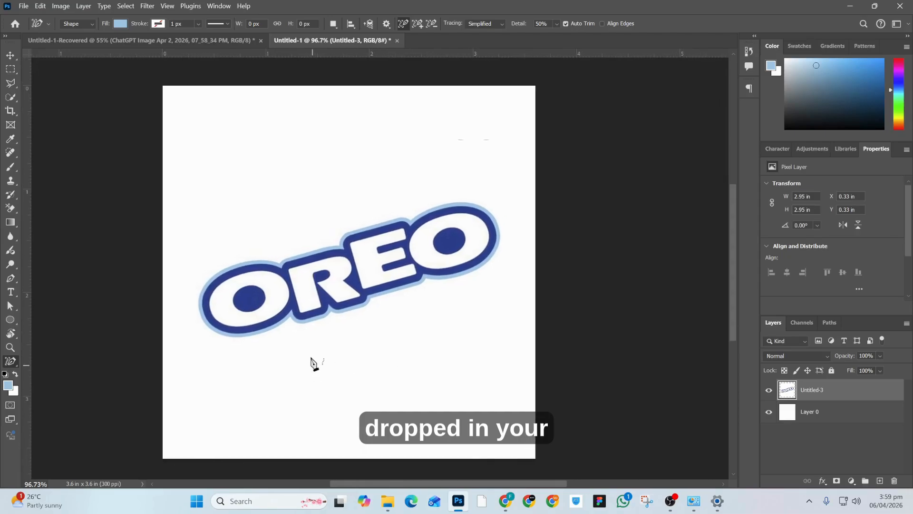
Trace the outer edge of the logo's light blue border as a filled shape with the Content-Aware Tracing tool
{"action": "scroll", "coordinate": [285, 349], "scroll_direction": "up", "scroll_amount": 1}
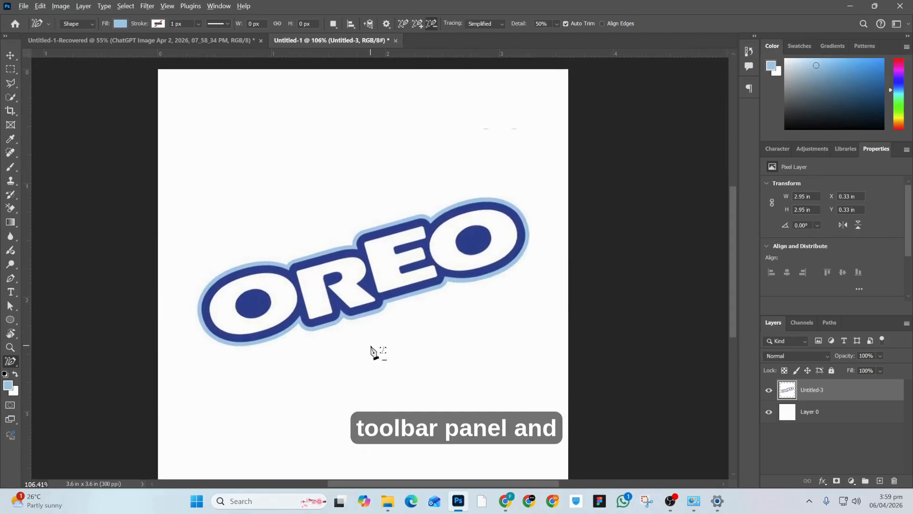
{"action": "scroll", "coordinate": [376, 351], "scroll_direction": "up", "scroll_amount": 3}
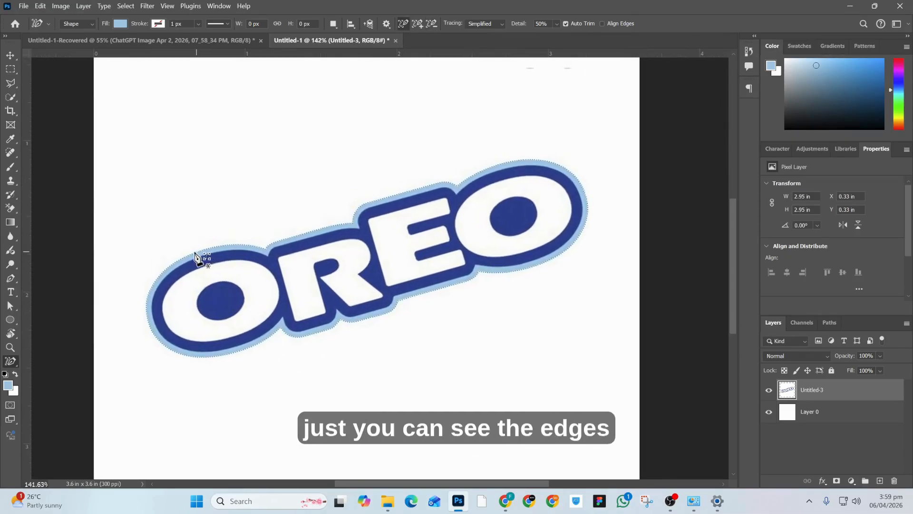
{"action": "scroll", "coordinate": [237, 299], "scroll_direction": "up", "scroll_amount": 1}
{"action": "scroll", "coordinate": [238, 299], "scroll_direction": "up", "scroll_amount": 1}
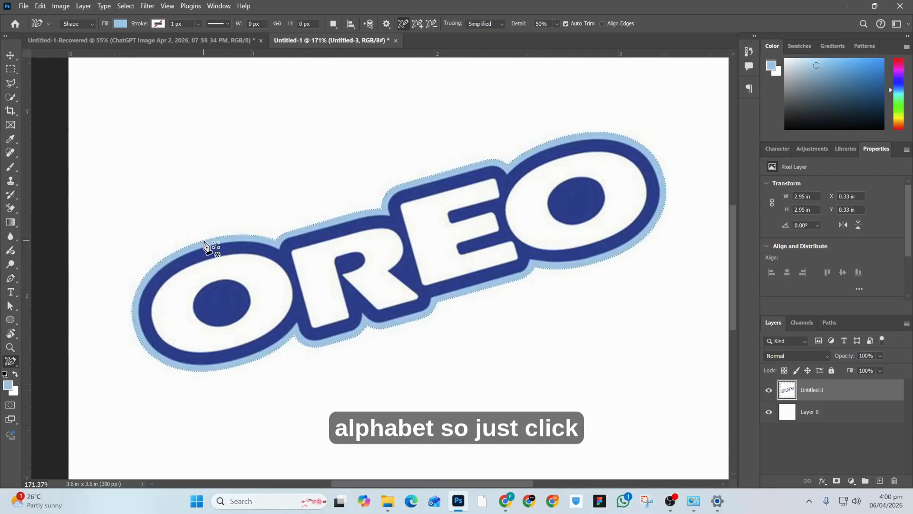
{"action": "left_click", "coordinate": [205, 244]}
{"action": "scroll", "coordinate": [204, 244], "scroll_direction": "down", "scroll_amount": 4}
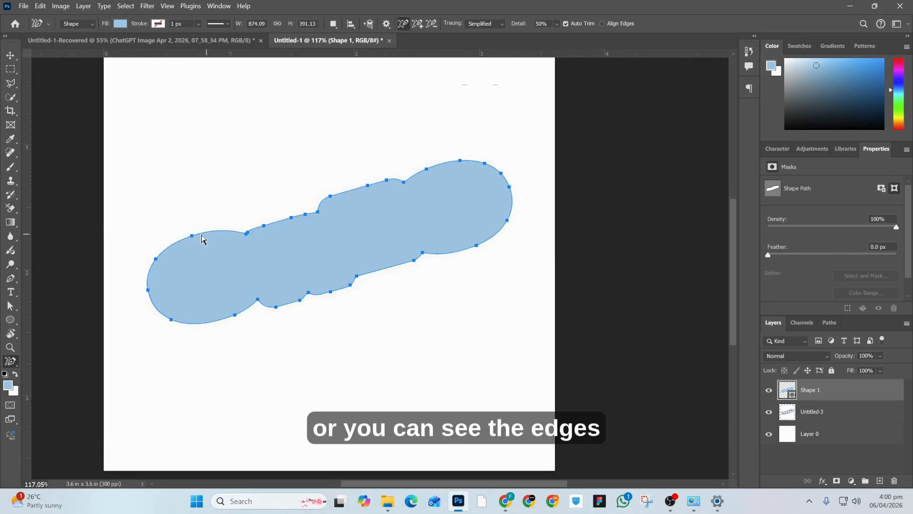
{"action": "scroll", "coordinate": [261, 244], "scroll_direction": "up", "scroll_amount": 3}
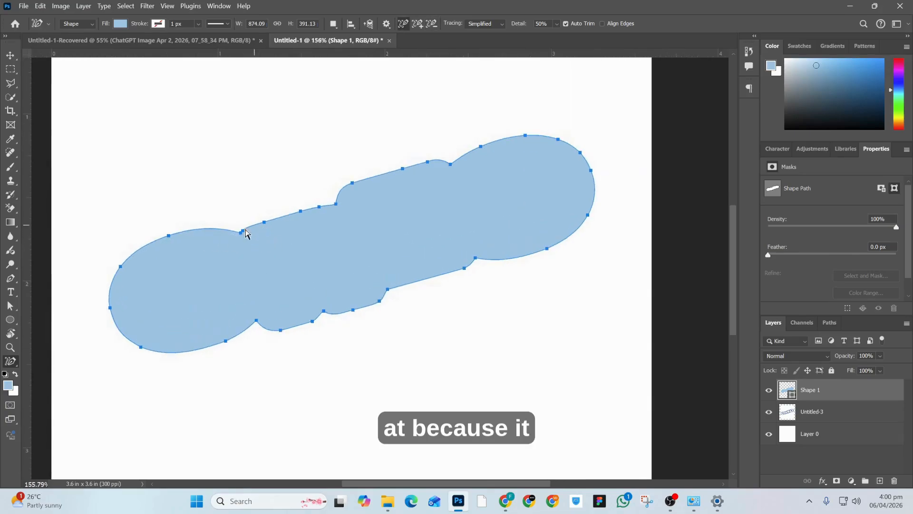
{"action": "scroll", "coordinate": [253, 225], "scroll_direction": "down", "scroll_amount": 3}
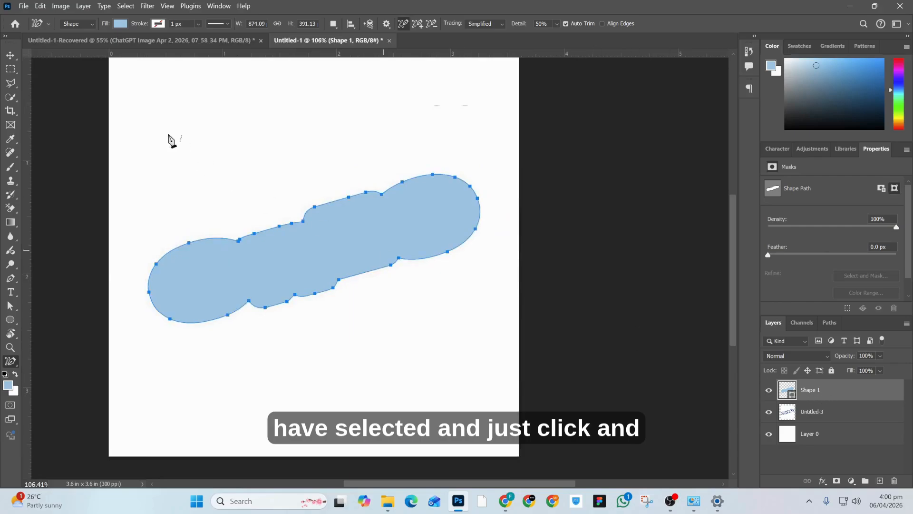
Move the light blue traced shape straight down so it sits below the original logo
{"action": "left_click", "coordinate": [10, 55]}
{"action": "left_click_drag", "start_coordinate": [360, 233], "coordinate": [360, 329]}
{"action": "scroll", "coordinate": [347, 332], "scroll_direction": "up", "scroll_amount": 1}
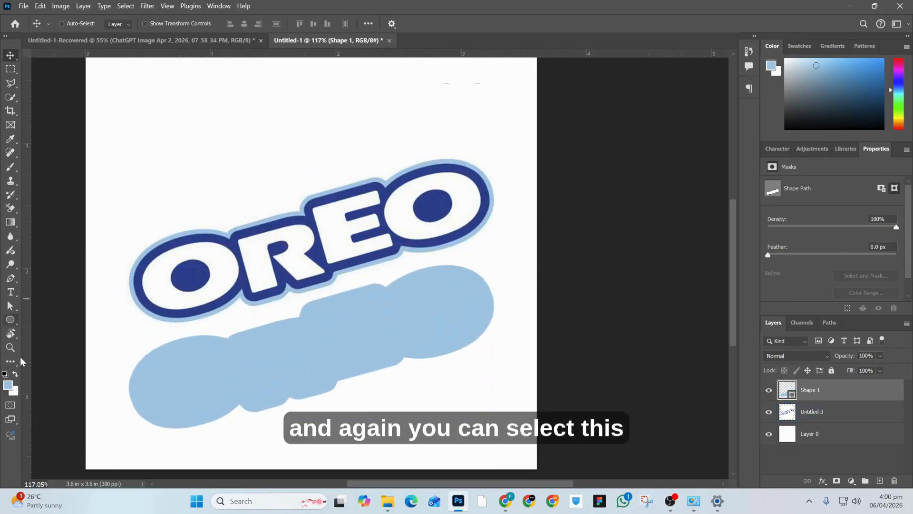
Reactivate the Content-Aware Tracing tool and set the foreground colour to dark blue, 264689
{"action": "left_click", "coordinate": [14, 363]}
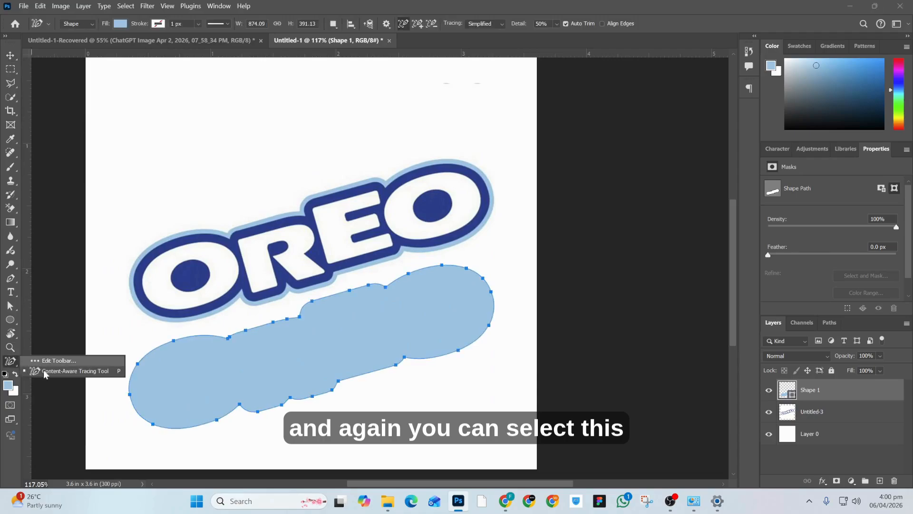
{"action": "left_click", "coordinate": [46, 374]}
{"action": "scroll", "coordinate": [234, 306], "scroll_direction": "up", "scroll_amount": 1}
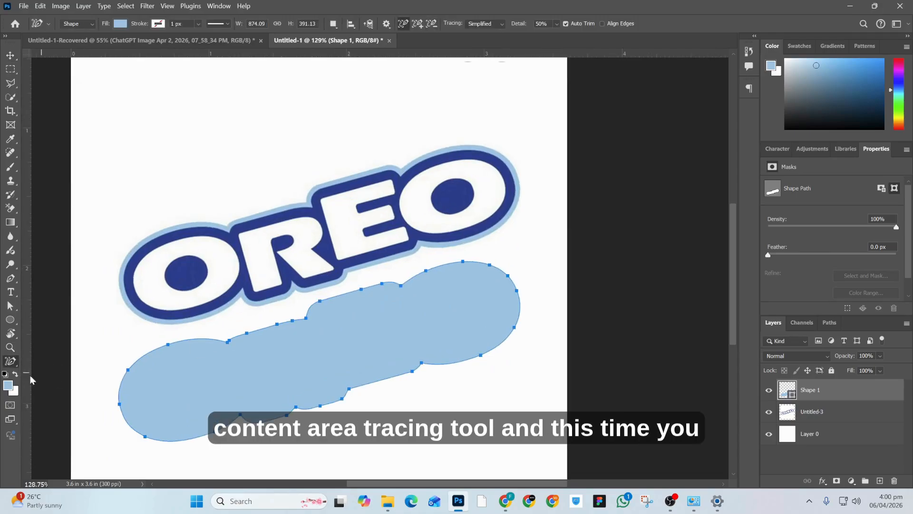
{"action": "left_click", "coordinate": [8, 386]}
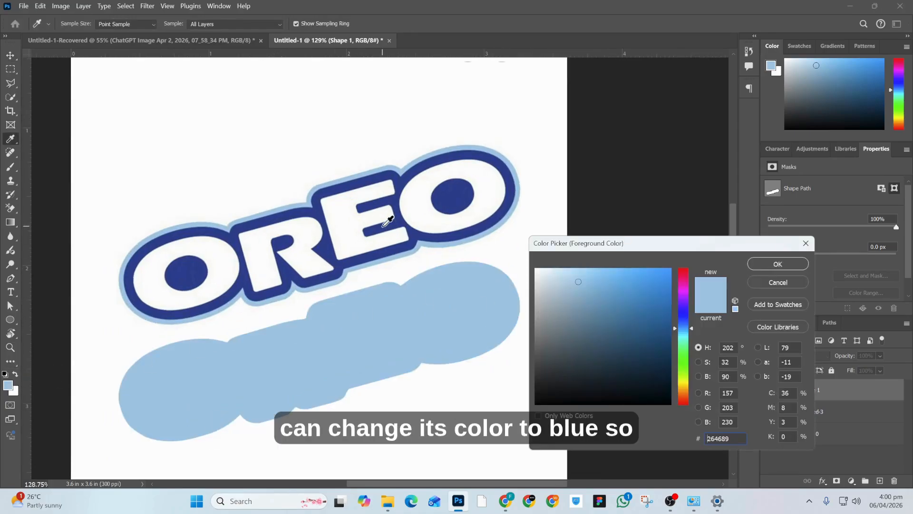
{"action": "type", "text": "264689"}
{"action": "left_click", "coordinate": [778, 264]}
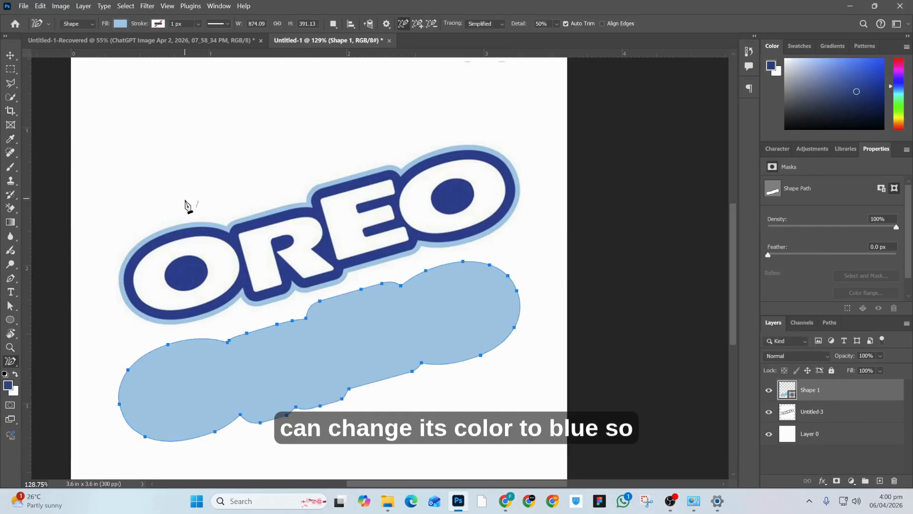
Trace the logo's inner dark blue outline as a shape and fill it with the recently used dark blue
{"action": "left_click", "coordinate": [185, 235]}
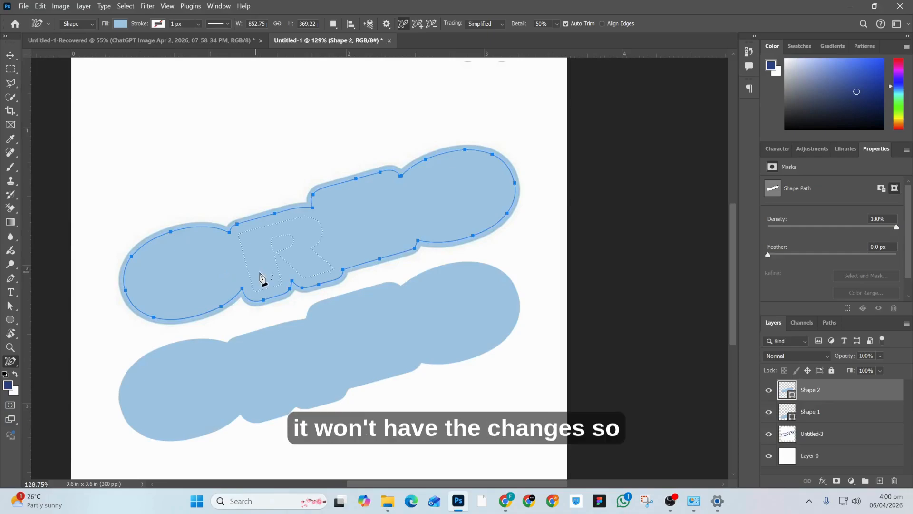
{"action": "scroll", "coordinate": [261, 276], "scroll_direction": "down", "scroll_amount": 2}
{"action": "left_click", "coordinate": [120, 24]}
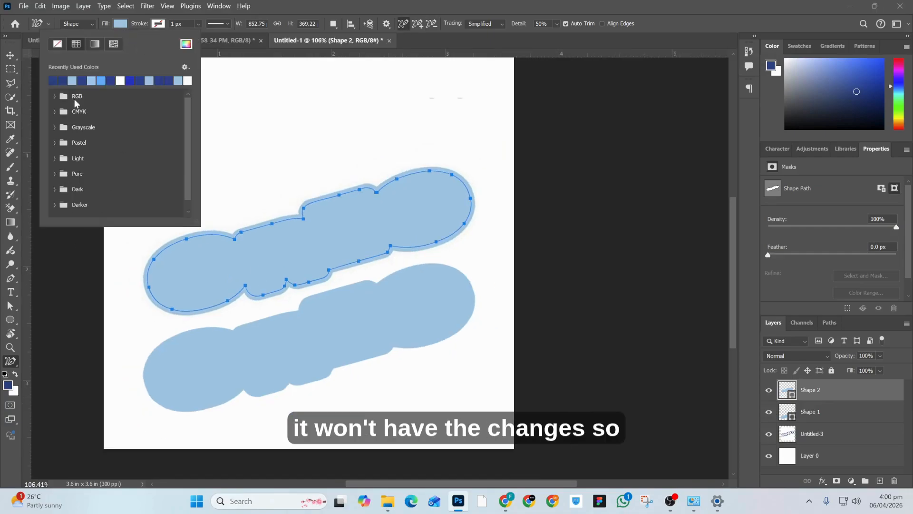
{"action": "left_click", "coordinate": [82, 80]}
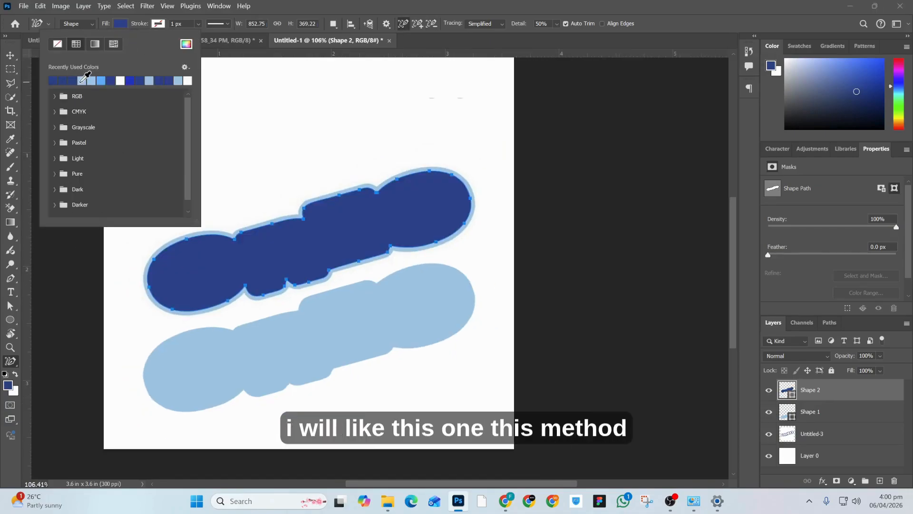
Move the dark blue shape about 0.85 in straight down onto the light blue shape
{"action": "left_click", "coordinate": [807, 393]}
{"action": "left_click", "coordinate": [11, 56]}
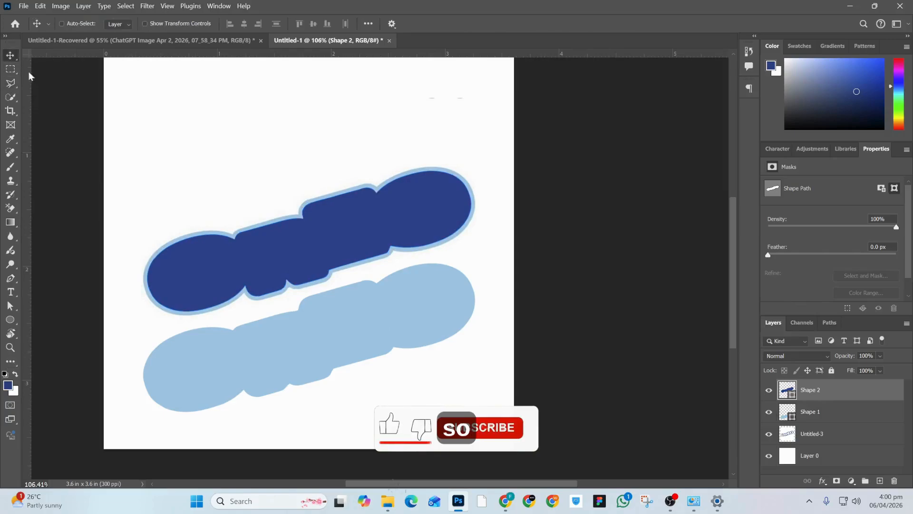
{"action": "left_click", "coordinate": [835, 420]}
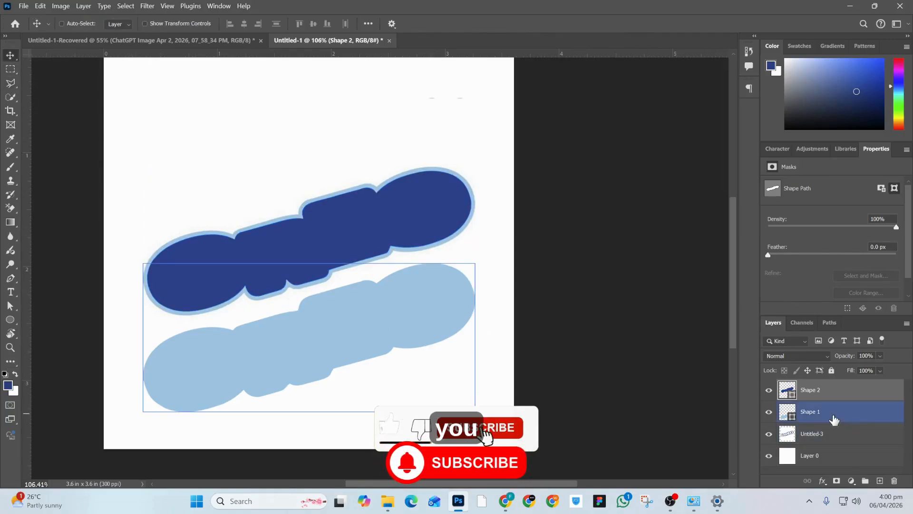
{"action": "left_click_drag", "start_coordinate": [404, 226], "coordinate": [412, 323]}
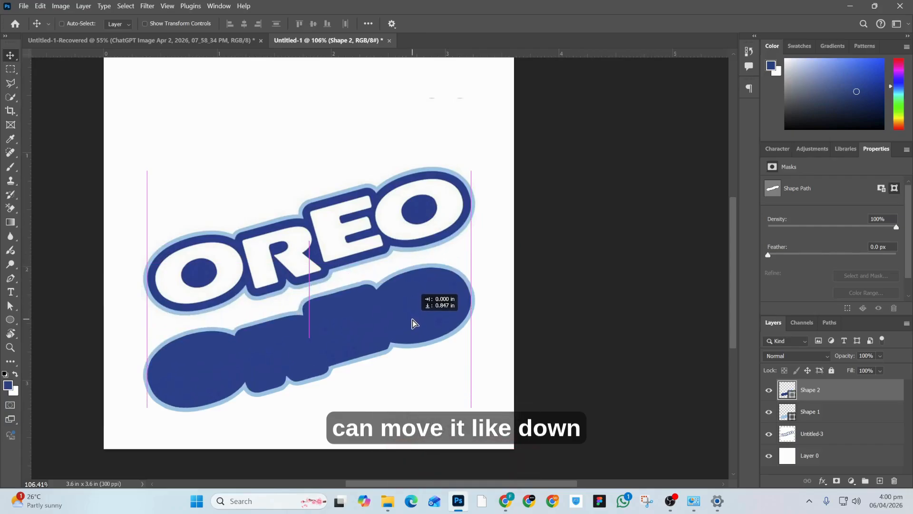
Examine the edges of the stacked traced shapes up close and compare them with the original logo
{"action": "scroll", "coordinate": [390, 332], "scroll_direction": "up", "scroll_amount": 3}
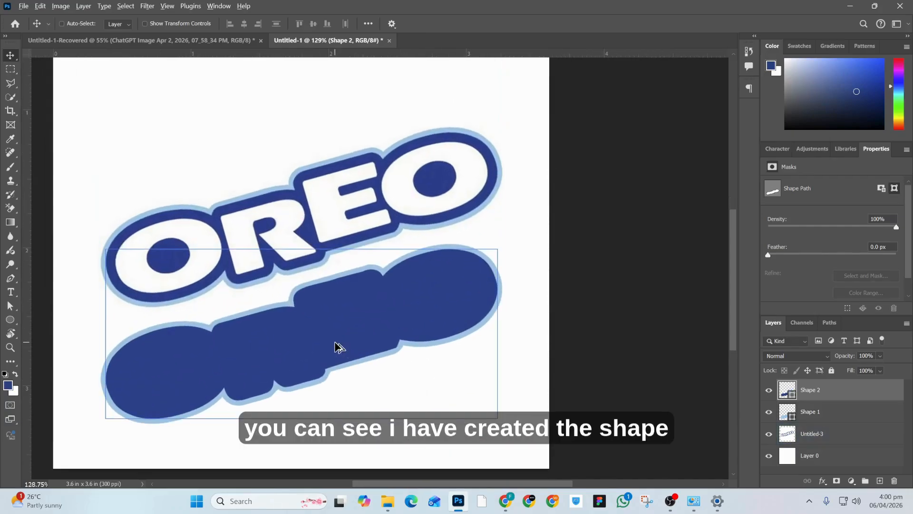
{"action": "scroll", "coordinate": [376, 386], "scroll_direction": "up", "scroll_amount": 1}
{"action": "scroll", "coordinate": [235, 381], "scroll_direction": "up", "scroll_amount": 4}
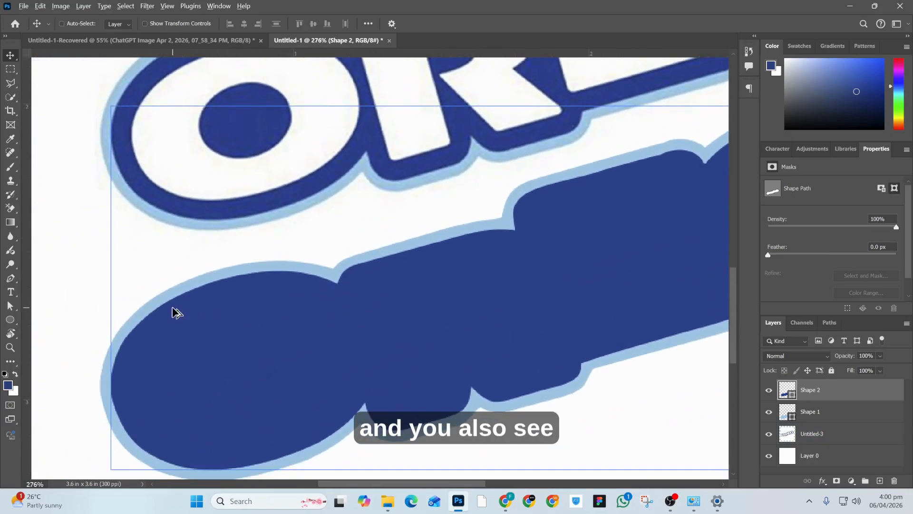
{"action": "scroll", "coordinate": [176, 313], "scroll_direction": "up", "scroll_amount": 2}
{"action": "scroll", "coordinate": [226, 319], "scroll_direction": "down", "scroll_amount": 2}
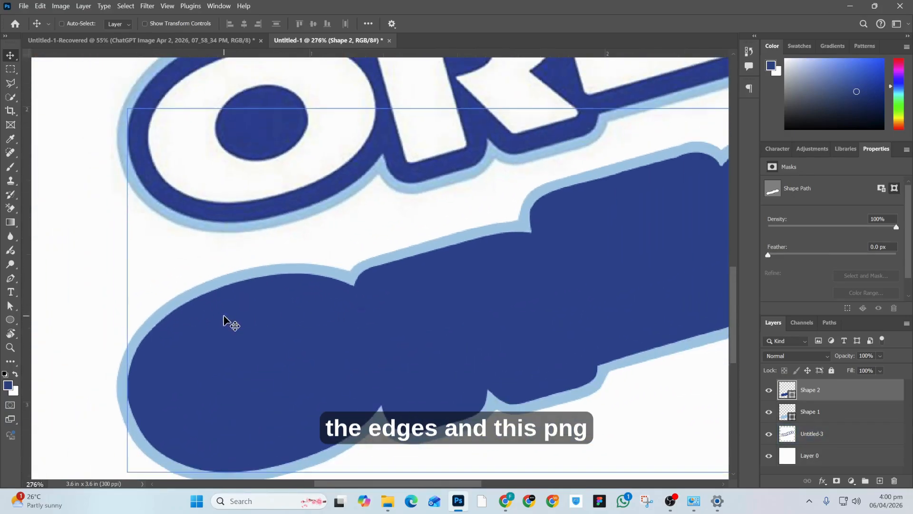
{"action": "scroll", "coordinate": [223, 319], "scroll_direction": "up", "scroll_amount": 3}
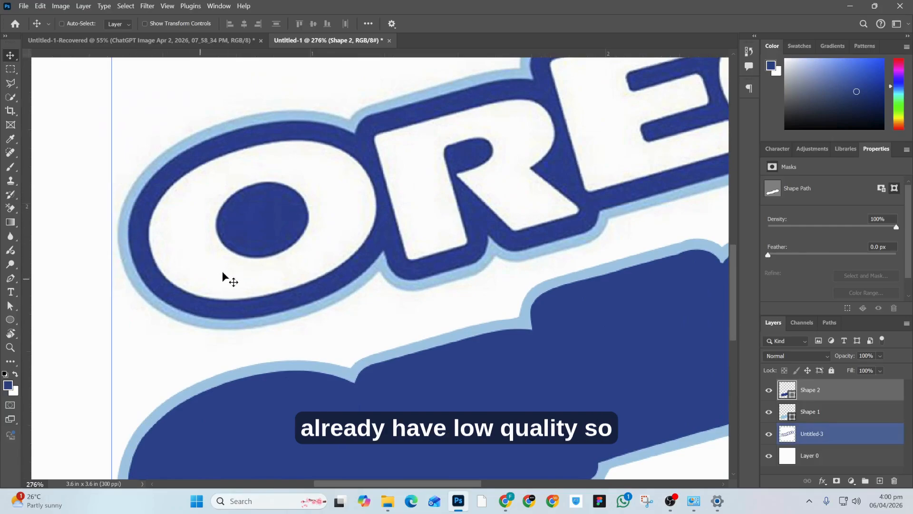
Trace the outer and inner outlines of the logo's first O as two separate shapes with the Content-Aware Tracing tool
{"action": "scroll", "coordinate": [228, 285], "scroll_direction": "down", "scroll_amount": 4}
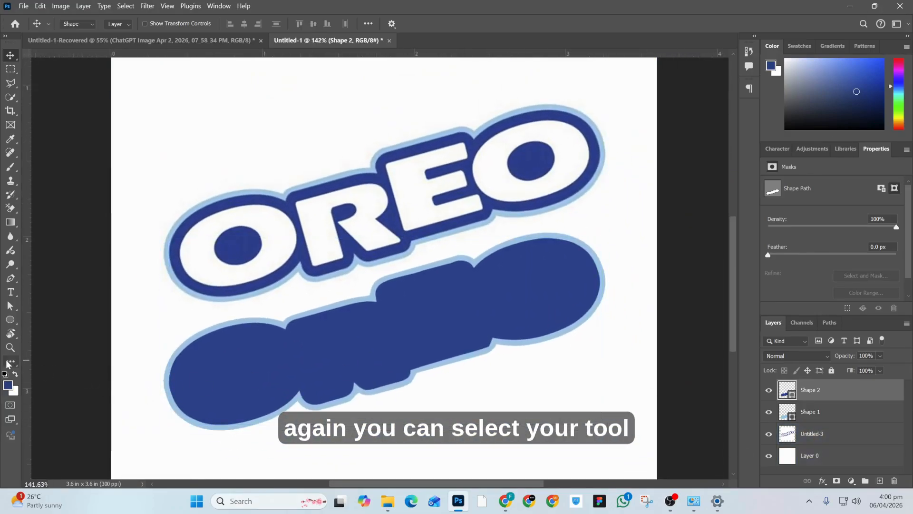
{"action": "left_click", "coordinate": [10, 363]}
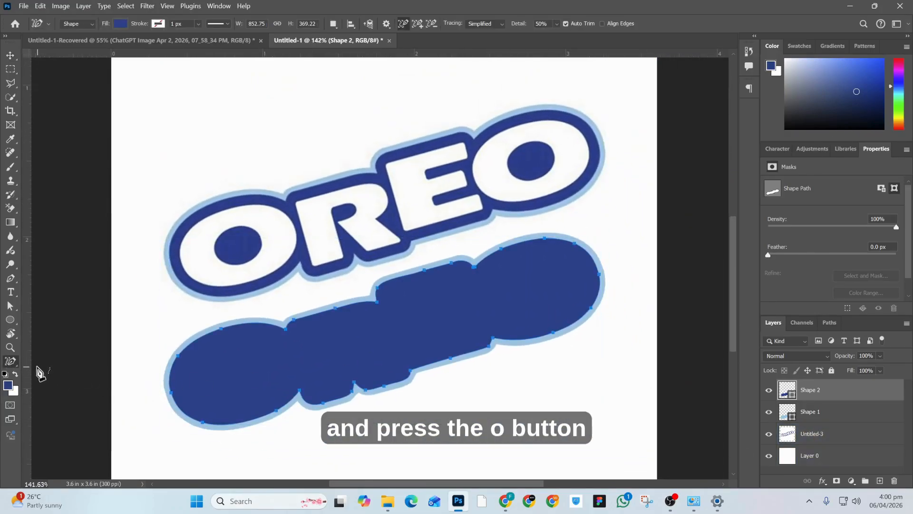
{"action": "left_click", "coordinate": [226, 215]}
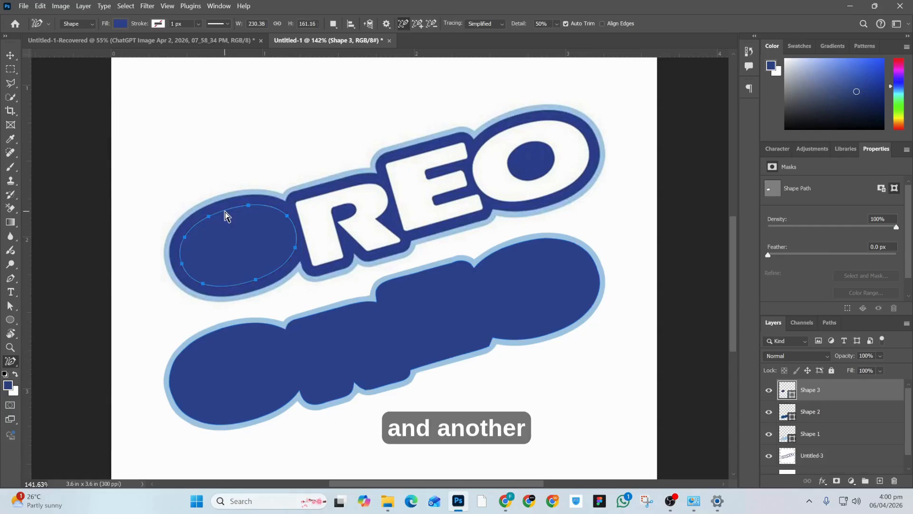
{"action": "left_click", "coordinate": [227, 235]}
Select both traced shapes of the first O and fill them with white
{"action": "key", "text": "shift"}
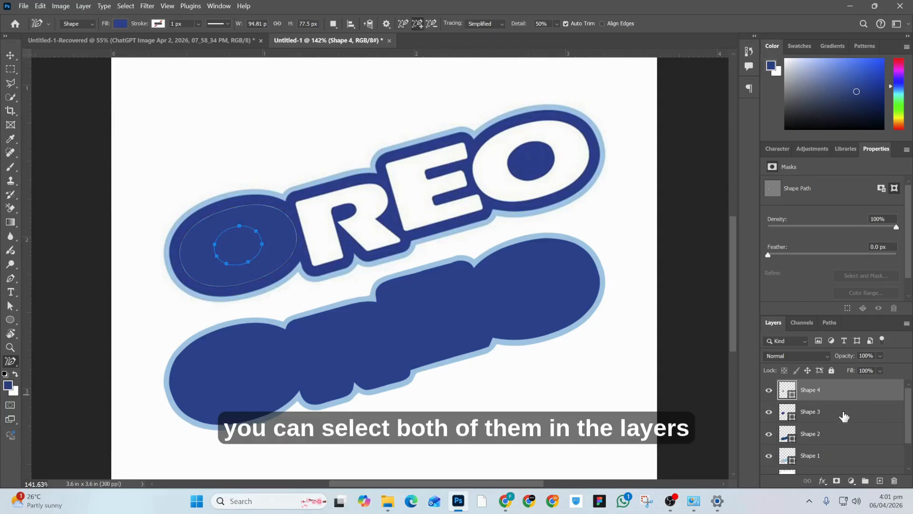
{"action": "left_click", "coordinate": [845, 416], "text": "shift"}
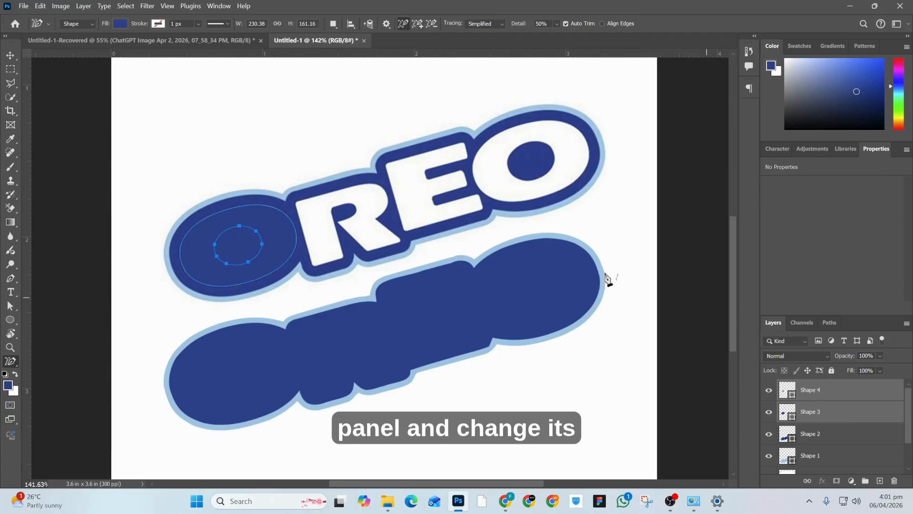
{"action": "left_click", "coordinate": [121, 24]}
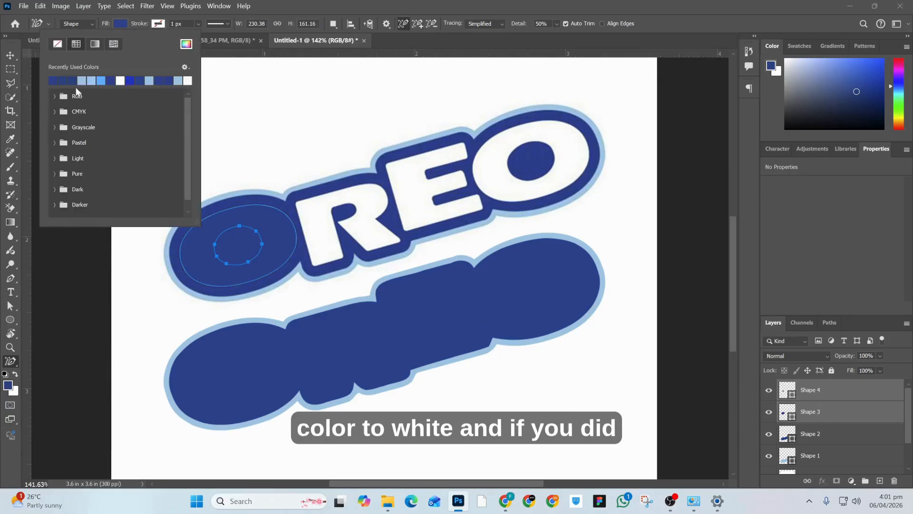
{"action": "left_click", "coordinate": [119, 80]}
Try the Subtract Front Shape path operation on the two white O shapes with the Ellipse tool active, and undo it
{"action": "left_click", "coordinate": [77, 9]}
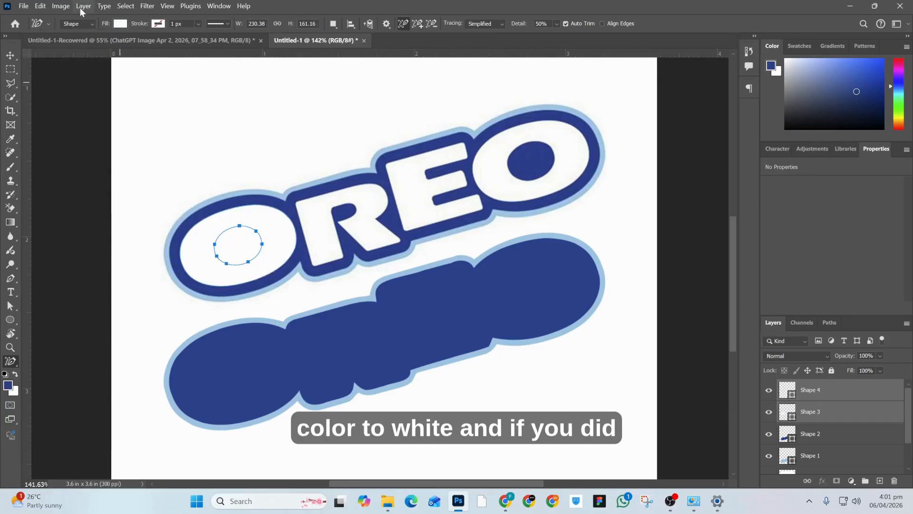
{"action": "left_click", "coordinate": [147, 6]}
{"action": "left_click", "coordinate": [333, 24]}
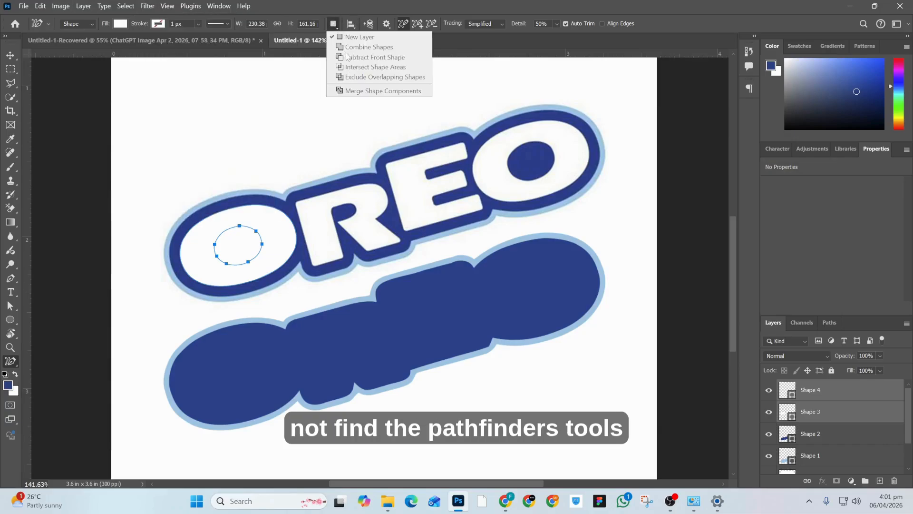
{"action": "left_click", "coordinate": [334, 23]}
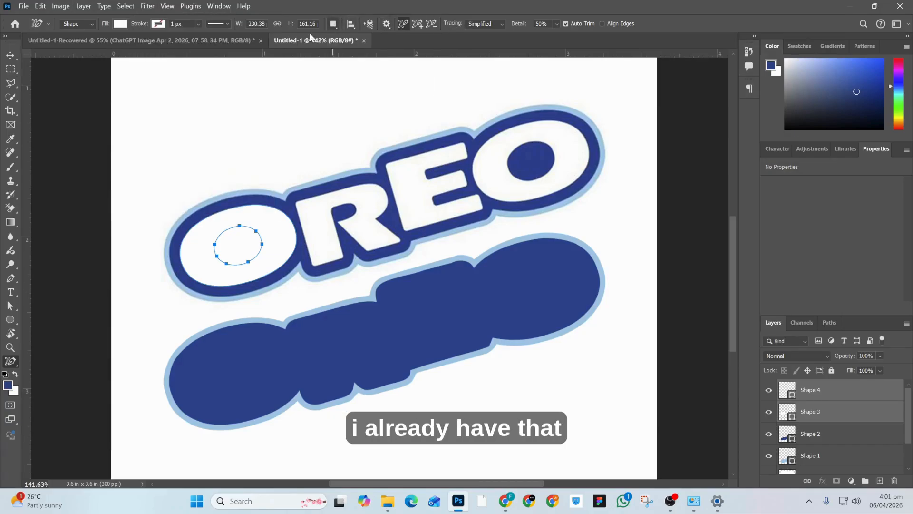
{"action": "left_click", "coordinate": [333, 24]}
{"action": "left_click", "coordinate": [334, 24]}
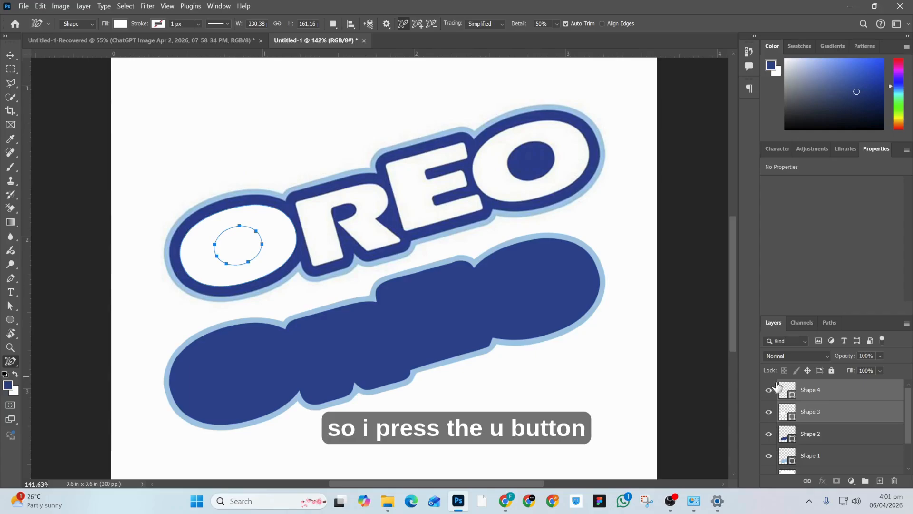
{"action": "key", "text": "u"}
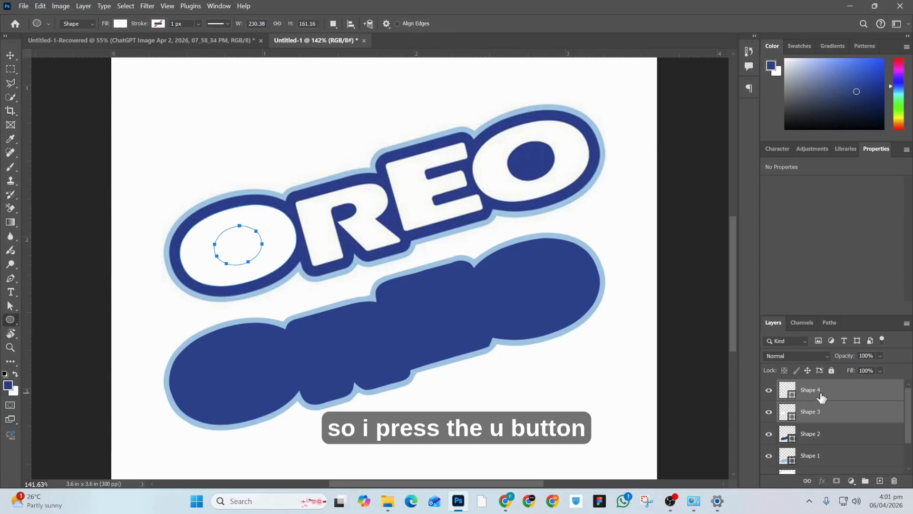
{"action": "left_click", "coordinate": [337, 24]}
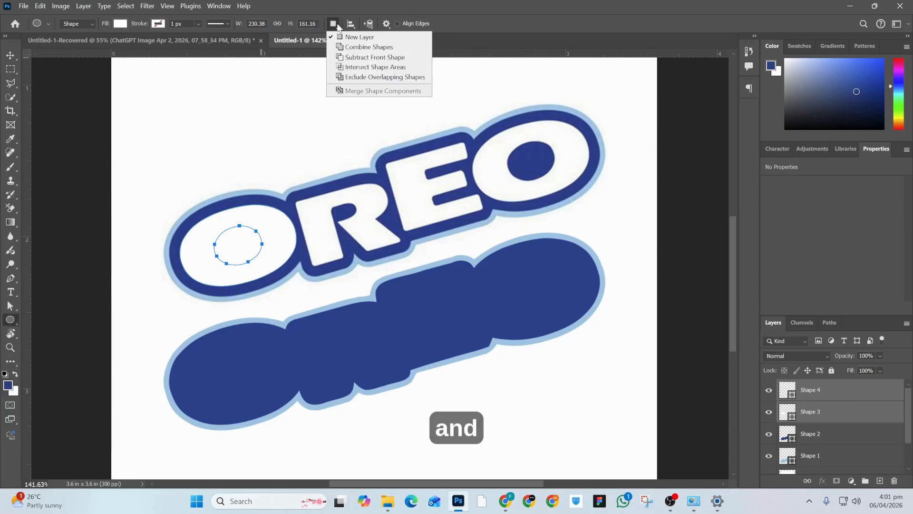
{"action": "left_click", "coordinate": [351, 58]}
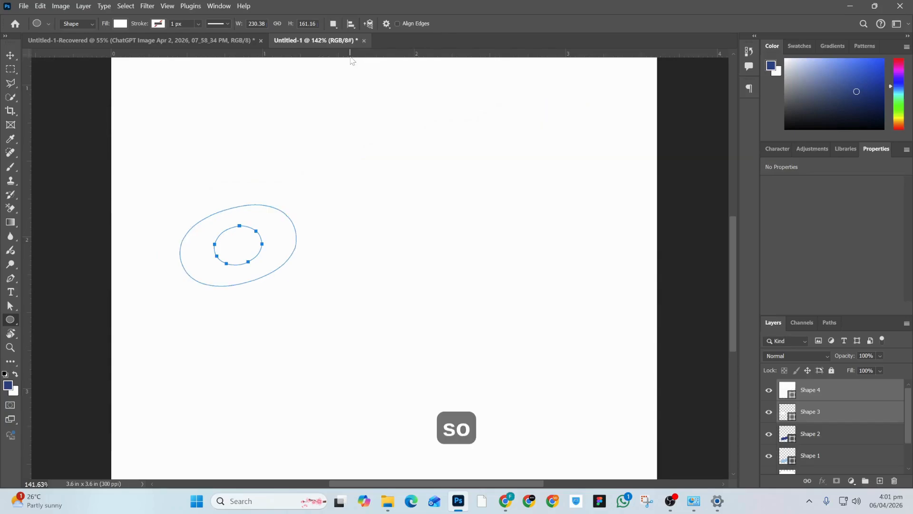
{"action": "key", "text": "ctrl+z"}
Reselect both white shapes of the first O and combine them with Subtract Front Shape to cut out its centre
{"action": "left_click", "coordinate": [810, 392]}
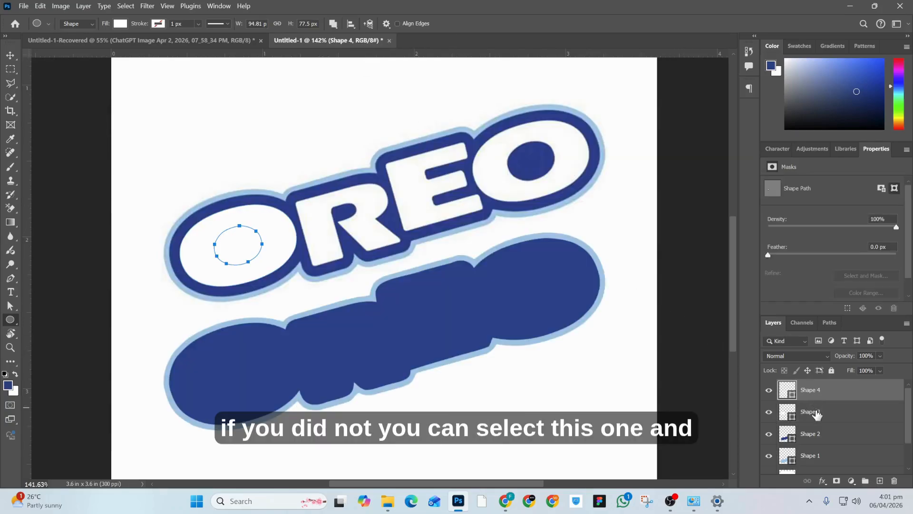
{"action": "left_click", "coordinate": [816, 414], "text": "shift"}
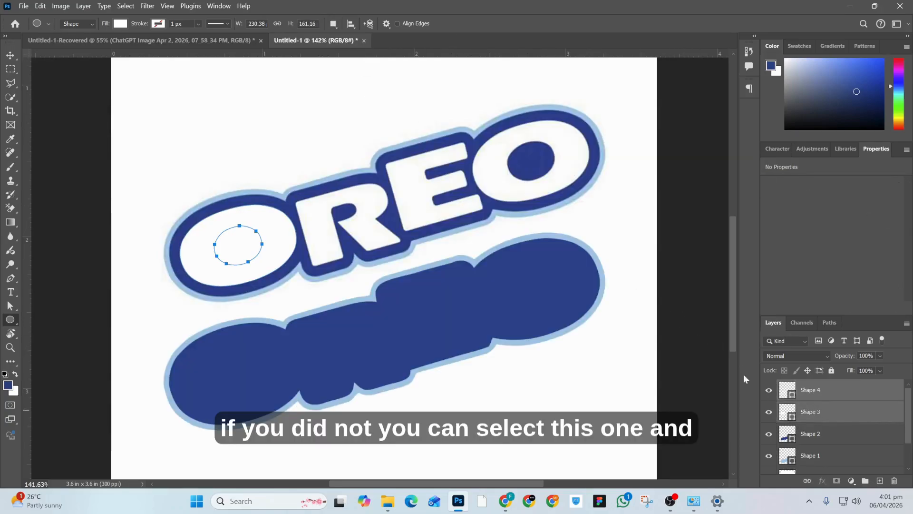
{"action": "left_click", "coordinate": [83, 6]}
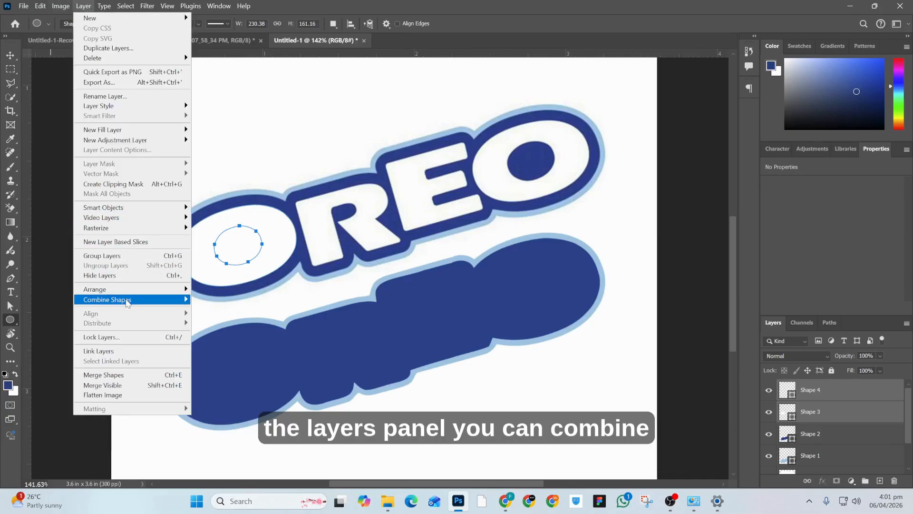
{"action": "left_click", "coordinate": [242, 311]}
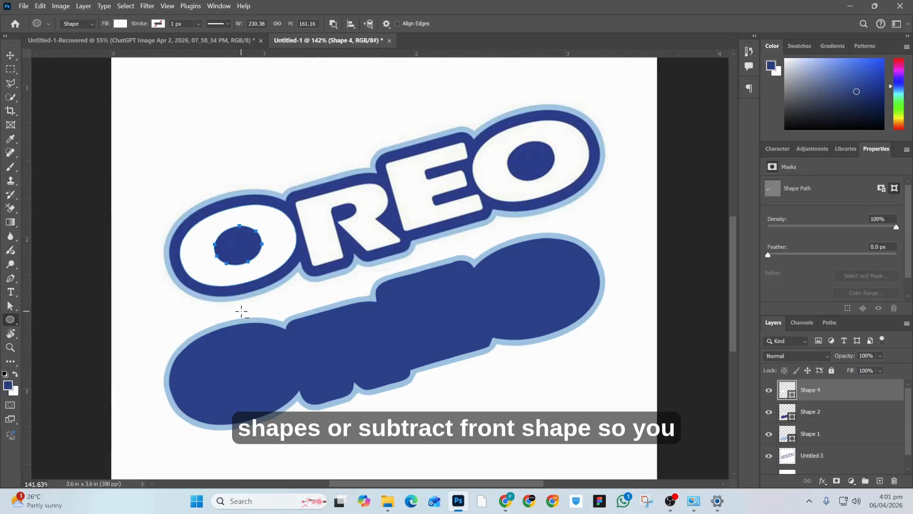
Move the white O straight down onto the matching end of the dark blue shape
{"action": "scroll", "coordinate": [255, 264], "scroll_direction": "up", "scroll_amount": 3}
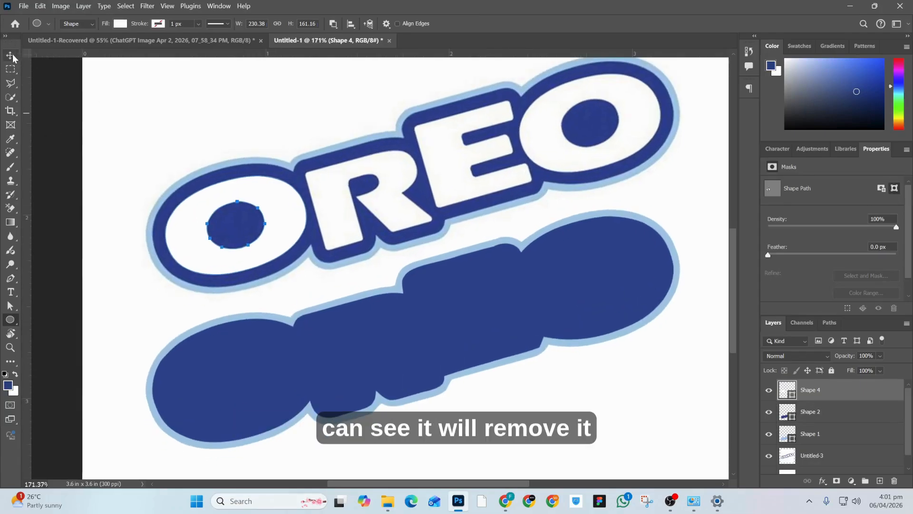
{"action": "left_click", "coordinate": [10, 55]}
{"action": "left_click_drag", "start_coordinate": [290, 219], "coordinate": [277, 371]}
{"action": "left_click_drag", "start_coordinate": [608, 358], "coordinate": [603, 358]}
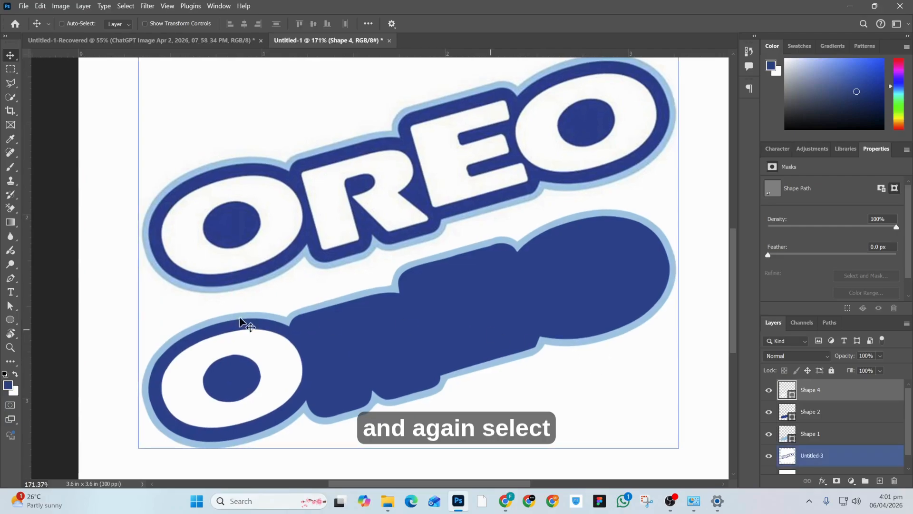
Trace the logo's letters R and E as white shapes with the Content-Aware Tracing tool
{"action": "left_click", "coordinate": [9, 362]}
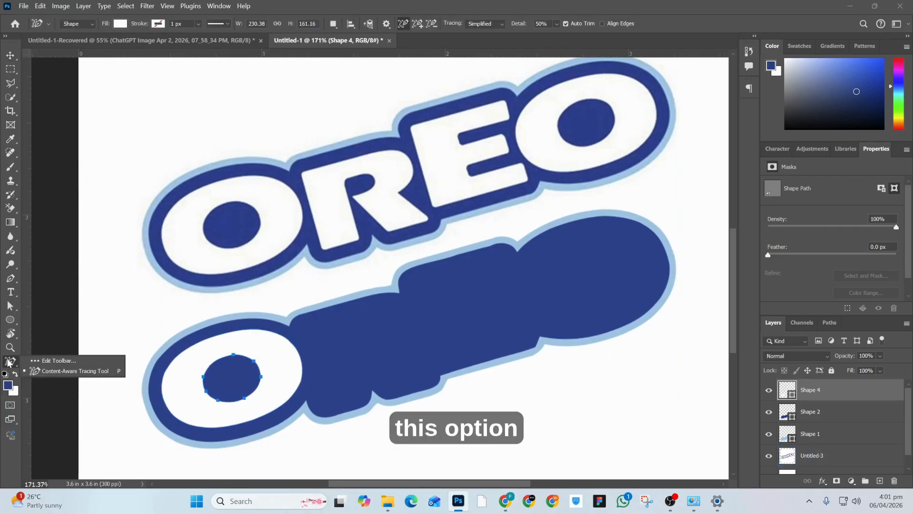
{"action": "left_click", "coordinate": [29, 372]}
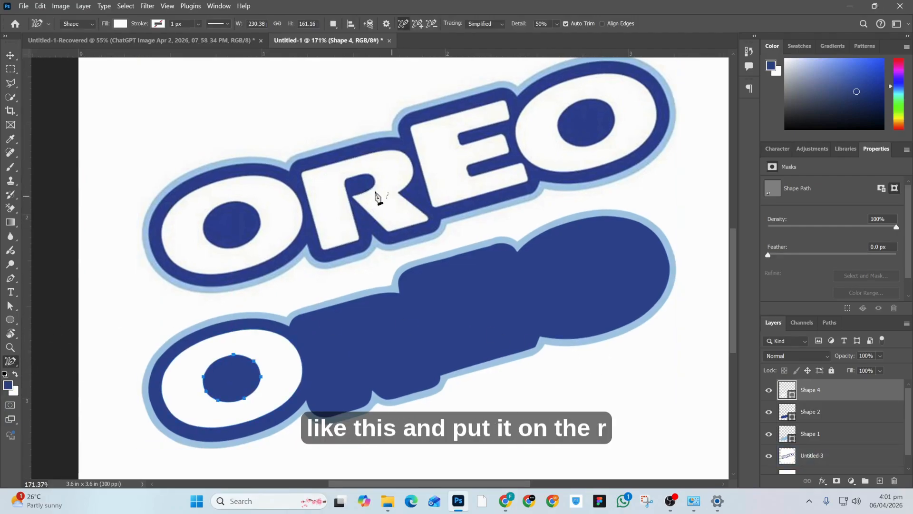
{"action": "left_click", "coordinate": [342, 169]}
{"action": "scroll", "coordinate": [360, 174], "scroll_direction": "up", "scroll_amount": 1}
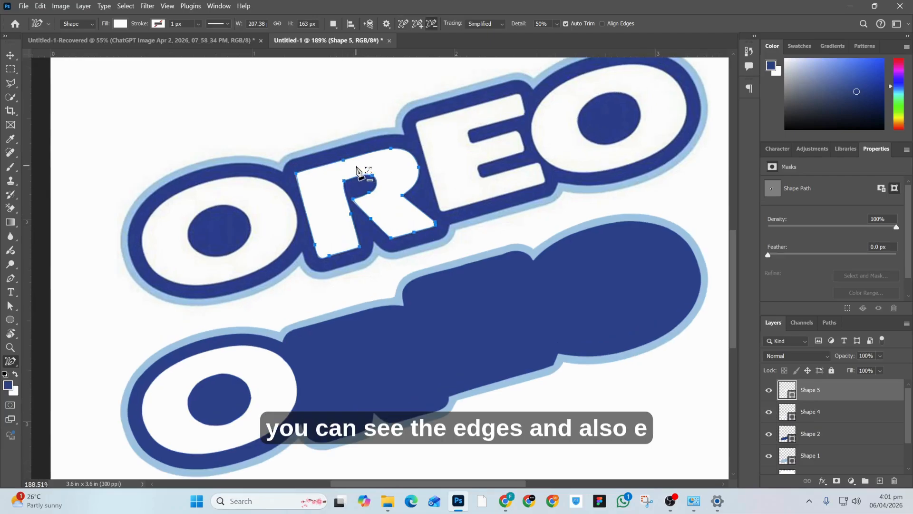
{"action": "left_click", "coordinate": [450, 121]}
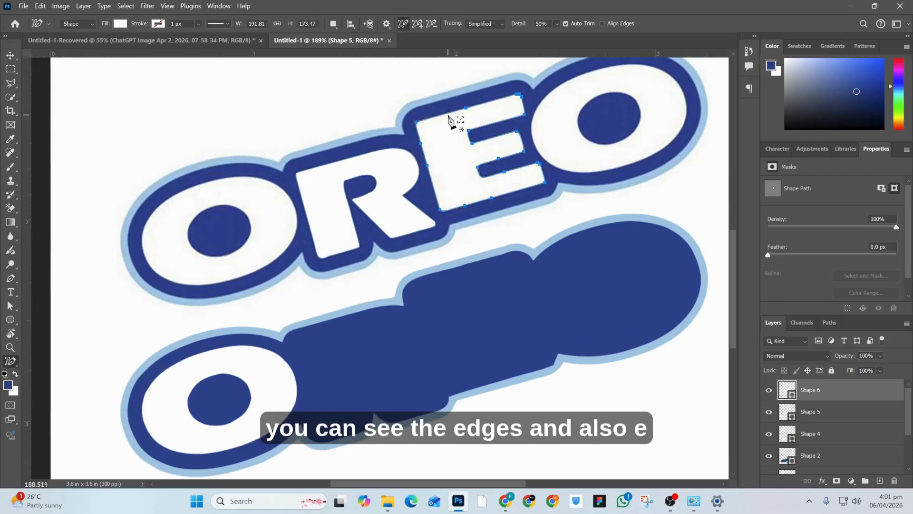
Select the traced R and E shapes together and move them straight down onto the dark blue shape beside the O
{"action": "scroll", "coordinate": [474, 154], "scroll_direction": "down", "scroll_amount": 5}
{"action": "scroll", "coordinate": [473, 157], "scroll_direction": "up", "scroll_amount": 8}
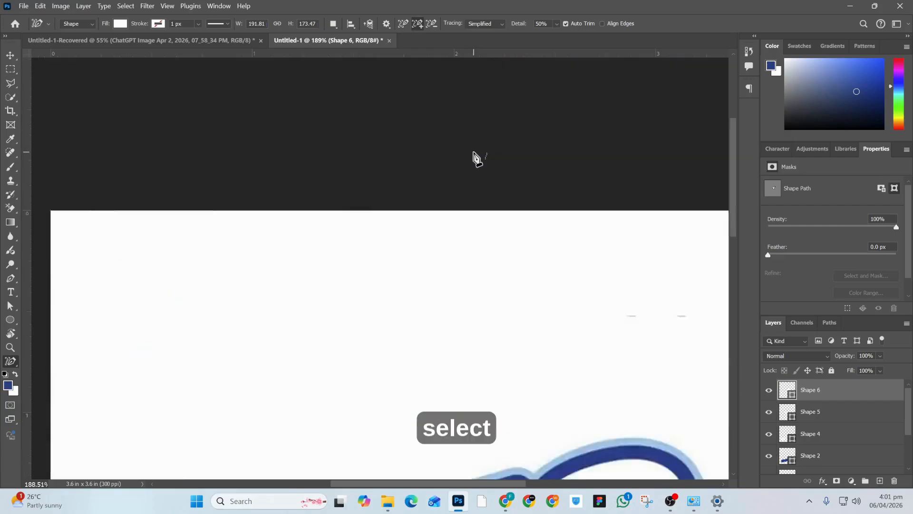
{"action": "scroll", "coordinate": [473, 157], "scroll_direction": "down", "scroll_amount": 4}
{"action": "left_click_drag", "start_coordinate": [462, 261], "coordinate": [452, 270]}
{"action": "scroll", "coordinate": [452, 270], "scroll_direction": "up", "scroll_amount": 3}
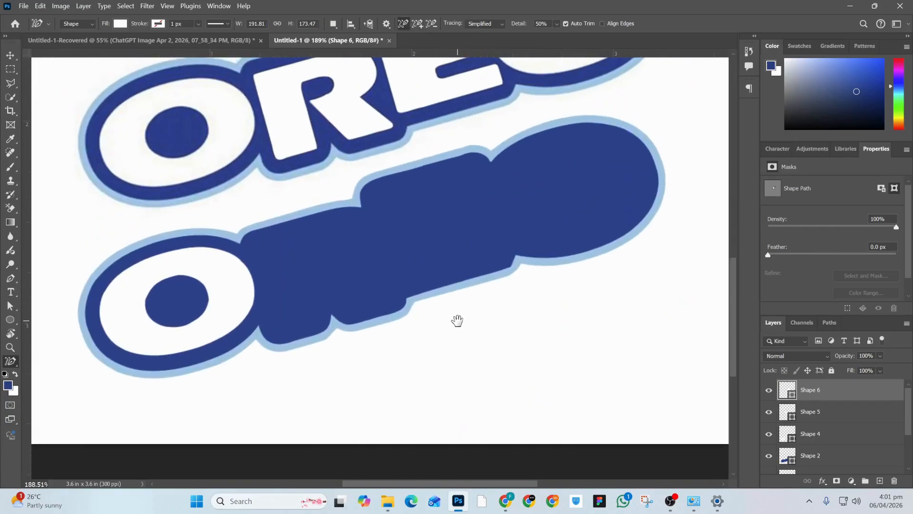
{"action": "scroll", "coordinate": [484, 327], "scroll_direction": "down", "scroll_amount": 1}
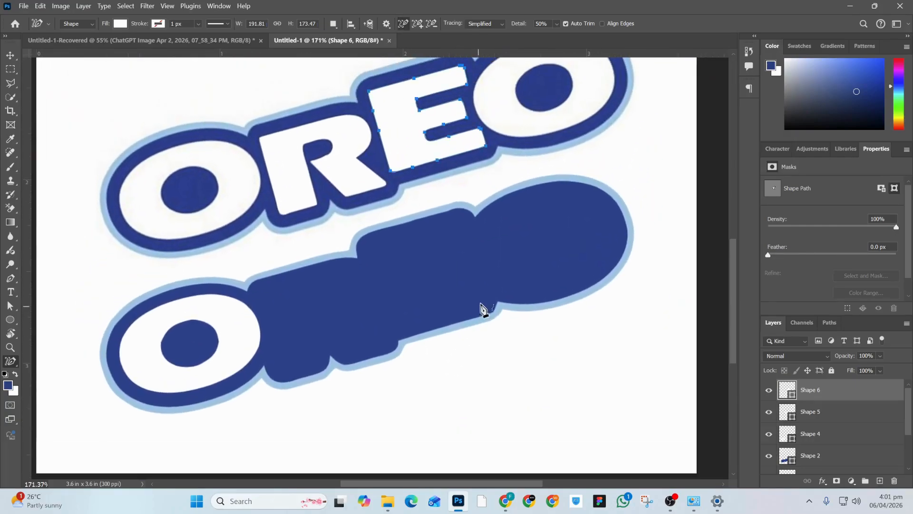
{"action": "left_click", "coordinate": [839, 414], "text": "shift"}
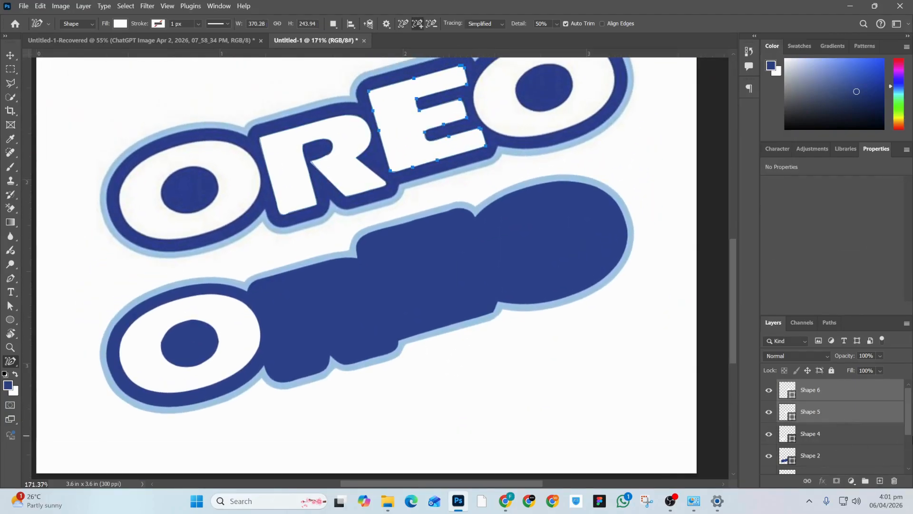
{"action": "left_click", "coordinate": [11, 55]}
{"action": "left_click_drag", "start_coordinate": [361, 157], "coordinate": [381, 307]}
{"action": "left_click", "coordinate": [468, 315], "text": "ctrl"}
Trace the outer and inner outlines of the logo's last O as two white shapes above the E layer
{"action": "scroll", "coordinate": [449, 316], "scroll_direction": "right", "scroll_amount": 2}
{"action": "scroll", "coordinate": [452, 326], "scroll_direction": "up", "scroll_amount": 1}
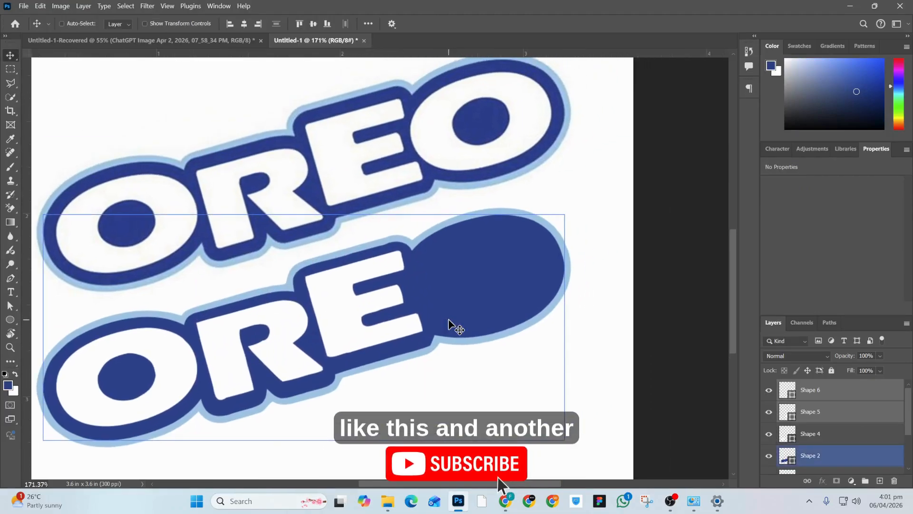
{"action": "scroll", "coordinate": [449, 319], "scroll_direction": "down", "scroll_amount": 2}
{"action": "left_click_drag", "start_coordinate": [522, 324], "coordinate": [512, 334]}
{"action": "left_click", "coordinate": [837, 392]}
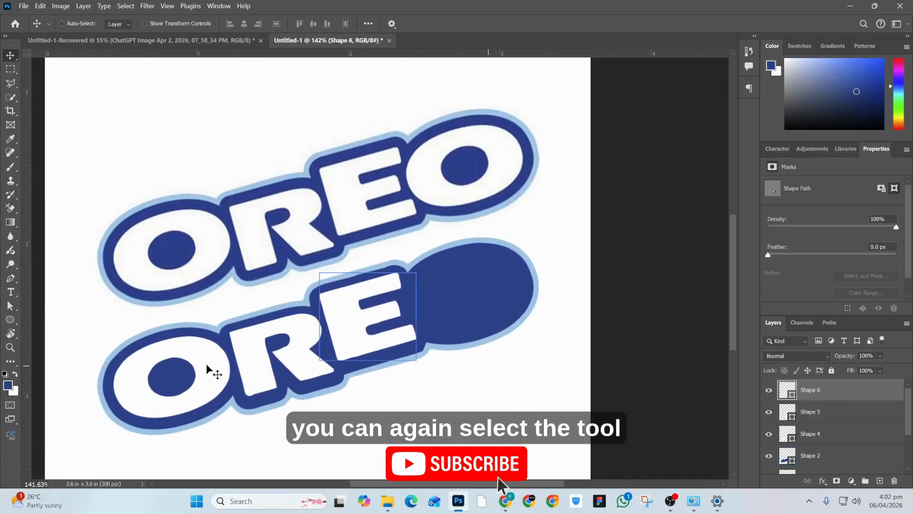
{"action": "left_click", "coordinate": [11, 361]}
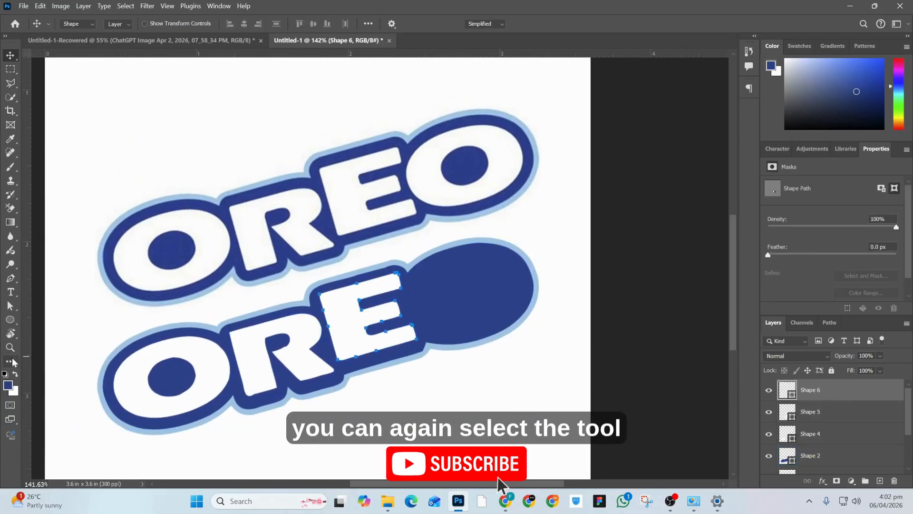
{"action": "left_click", "coordinate": [471, 130]}
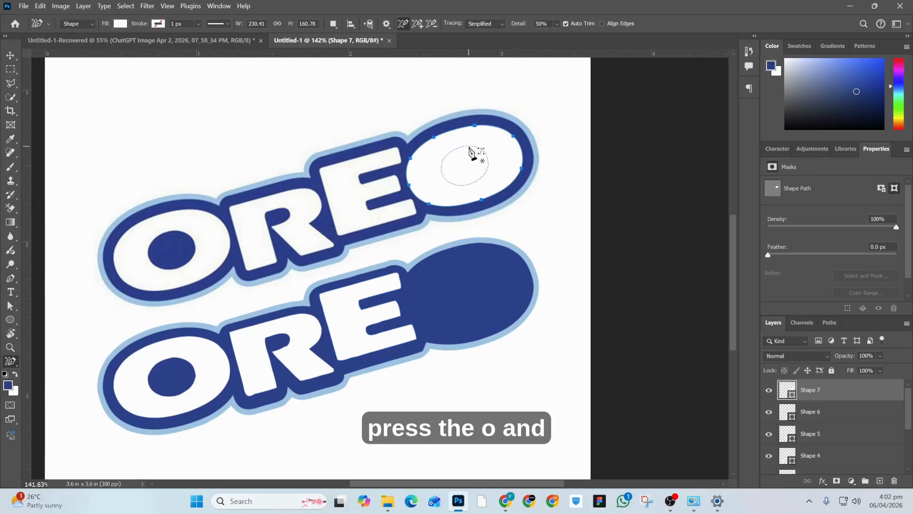
{"action": "left_click", "coordinate": [470, 149]}
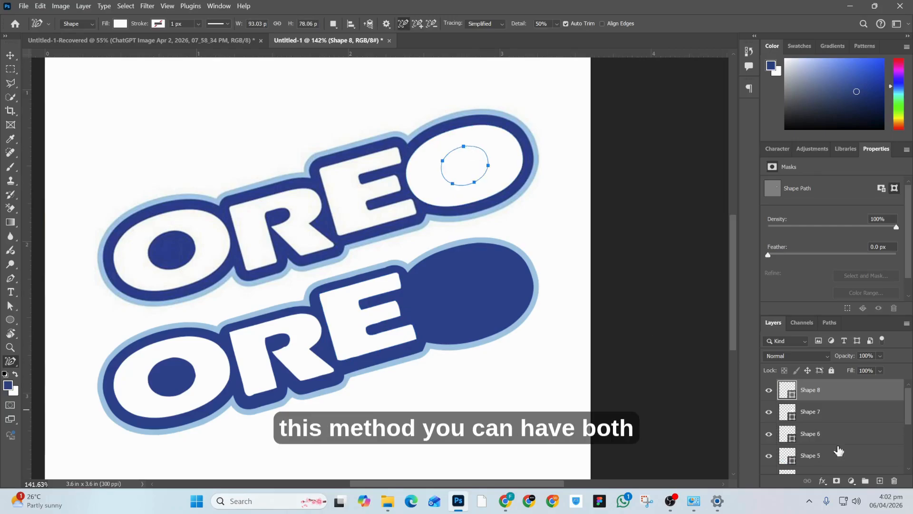
Subtract the inner outline from the last O's outer shape and move the resulting white O straight down onto the dark blue shape
{"action": "left_click", "coordinate": [832, 418], "text": "shift"}
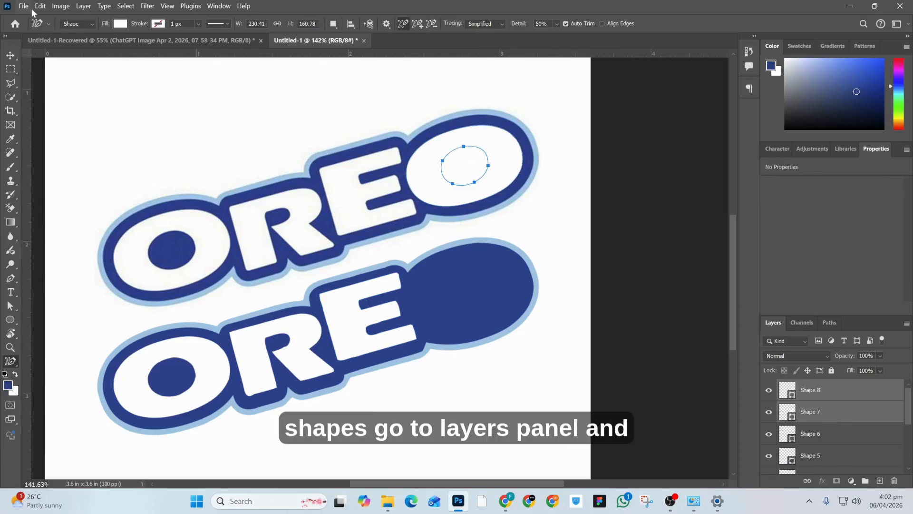
{"action": "left_click", "coordinate": [83, 6]}
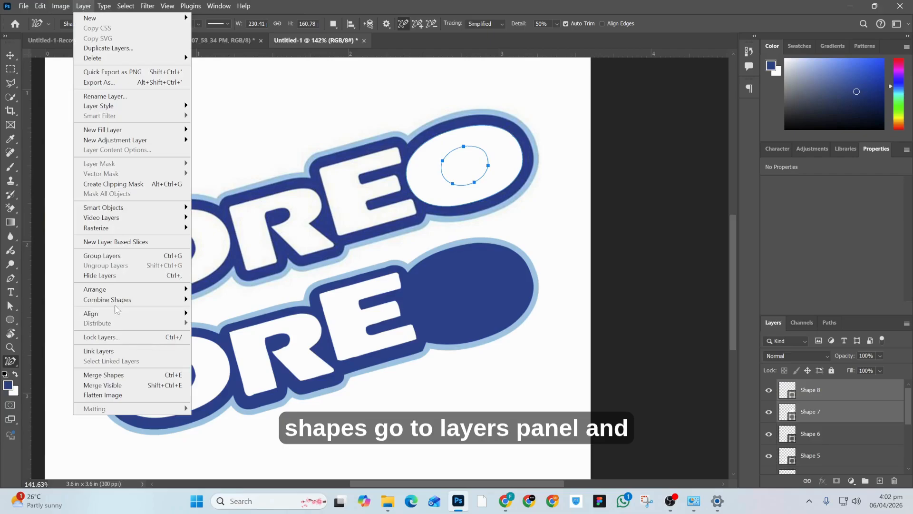
{"action": "mouse_move", "coordinate": [125, 301]}
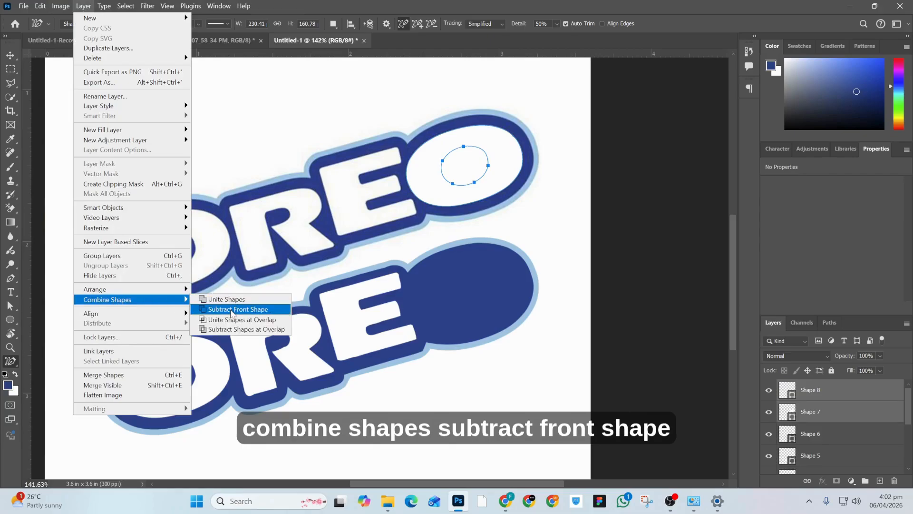
{"action": "left_click", "coordinate": [233, 310]}
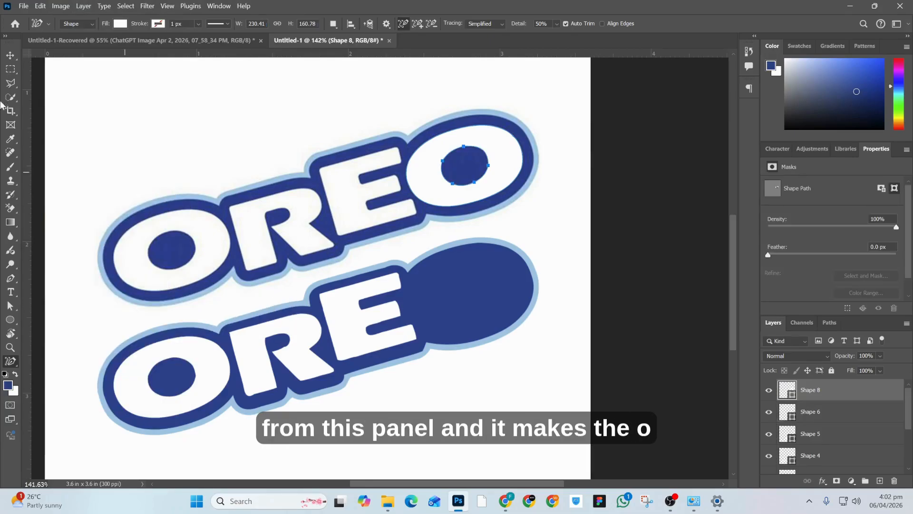
{"action": "left_click", "coordinate": [11, 56]}
{"action": "left_click_drag", "start_coordinate": [449, 151], "coordinate": [450, 272]}
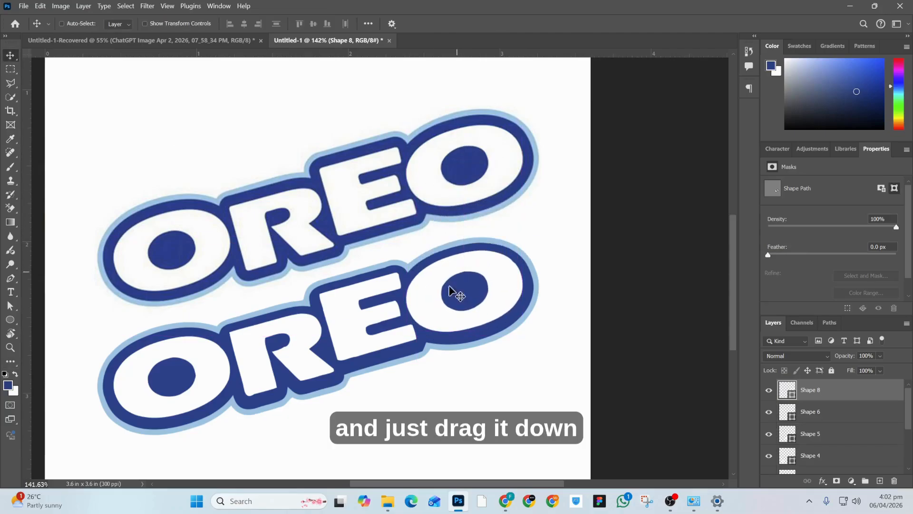
Examine the edge quality of the rebuilt vector logo against the original above it
{"action": "left_click_drag", "start_coordinate": [449, 398], "coordinate": [457, 386]}
{"action": "scroll", "coordinate": [186, 309], "scroll_direction": "up", "scroll_amount": 4}
{"action": "left_click_drag", "start_coordinate": [179, 306], "coordinate": [271, 257]}
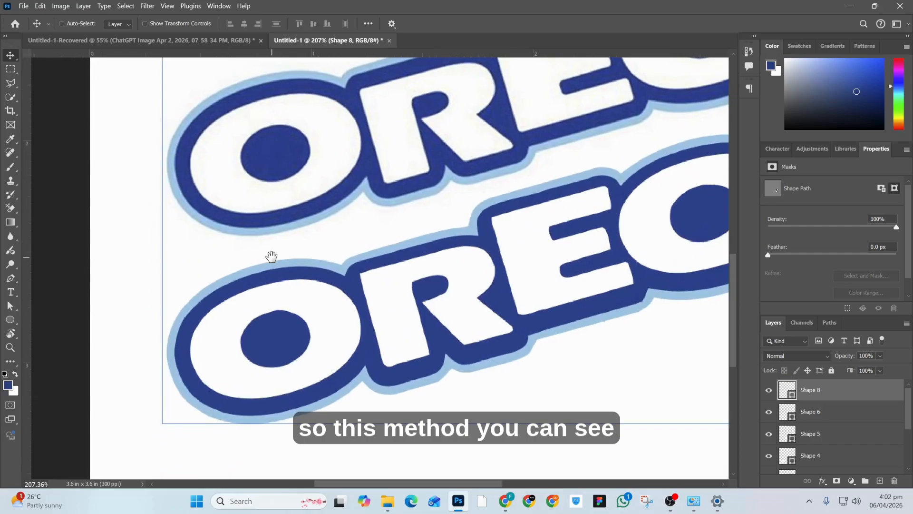
{"action": "scroll", "coordinate": [181, 330], "scroll_direction": "down", "scroll_amount": 3}
{"action": "scroll", "coordinate": [180, 331], "scroll_direction": "up", "scroll_amount": 3}
{"action": "scroll", "coordinate": [180, 331], "scroll_direction": "down", "scroll_amount": 3}
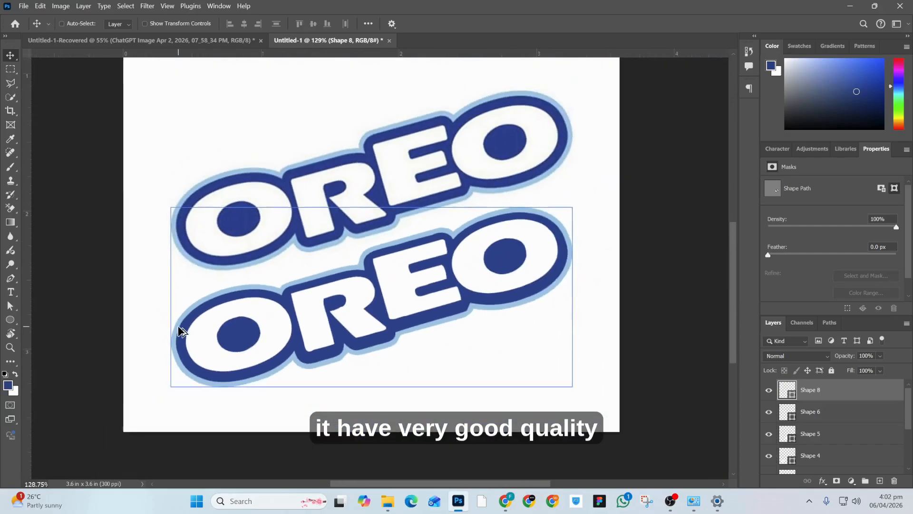
{"action": "scroll", "coordinate": [182, 330], "scroll_direction": "down", "scroll_amount": 1}
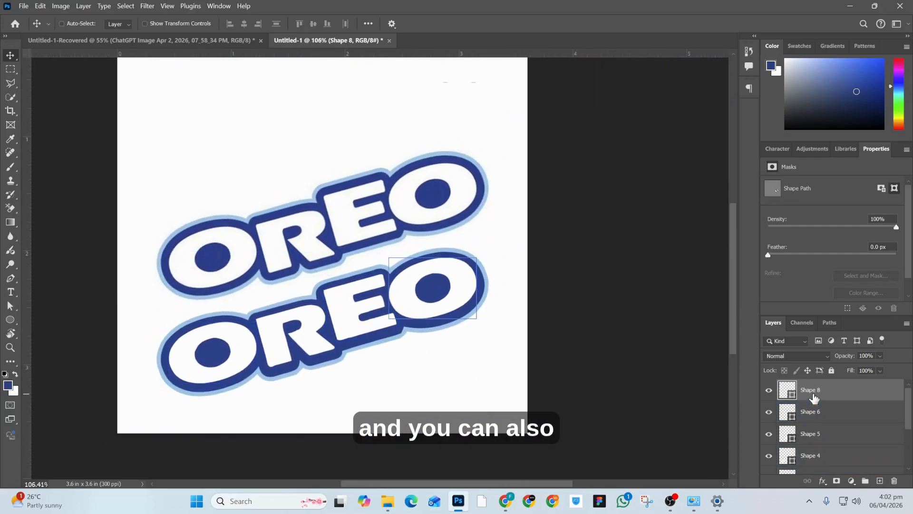
Enlarge the layer list and recolour the dark blue backing shape, Shape 2, to a deep purple
{"action": "scroll", "coordinate": [865, 442], "scroll_direction": "down", "scroll_amount": 3}
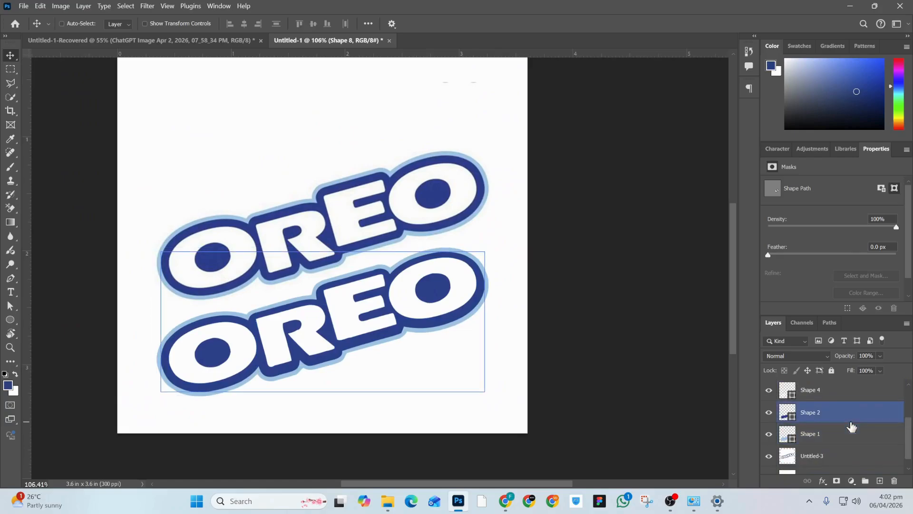
{"action": "left_click", "coordinate": [851, 422]}
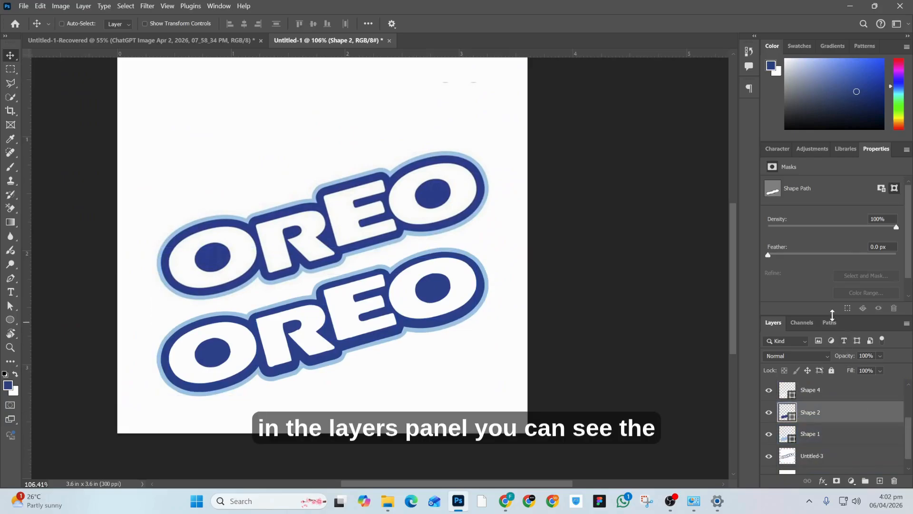
{"action": "left_click_drag", "start_coordinate": [833, 314], "coordinate": [826, 235]}
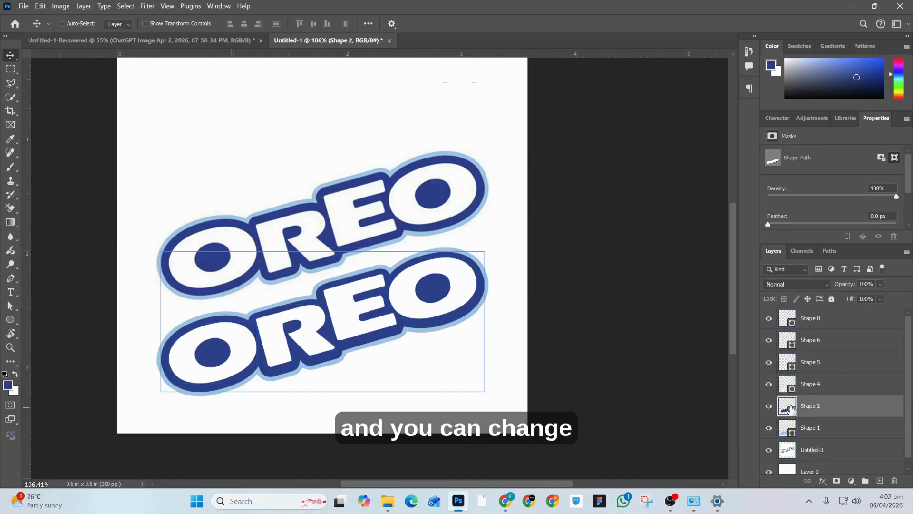
{"action": "double_click", "coordinate": [786, 407]}
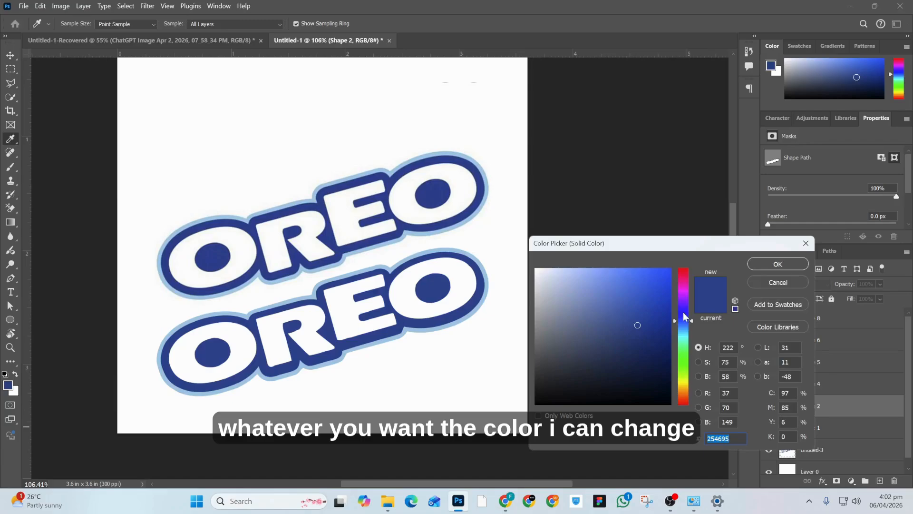
{"action": "mouse_move", "coordinate": [637, 323]}
{"action": "left_mouse_down"}
{"action": "mouse_move", "coordinate": [637, 294]}
{"action": "mouse_move", "coordinate": [616, 305]}
{"action": "mouse_move", "coordinate": [626, 320]}
{"action": "left_mouse_up"}
{"action": "left_click_drag", "start_coordinate": [683, 320], "coordinate": [683, 309]}
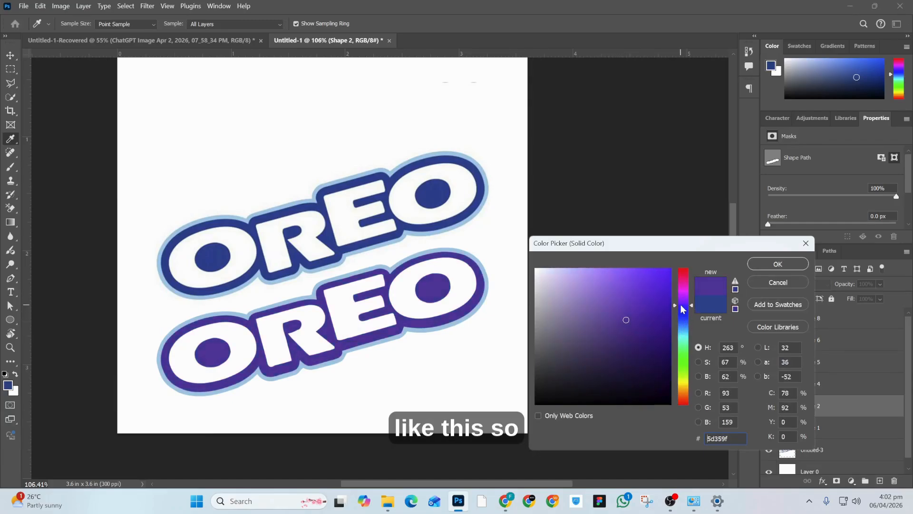
{"action": "left_click_drag", "start_coordinate": [632, 320], "coordinate": [632, 324]}
{"action": "left_click", "coordinate": [777, 264]}
{"action": "key", "text": "v"}
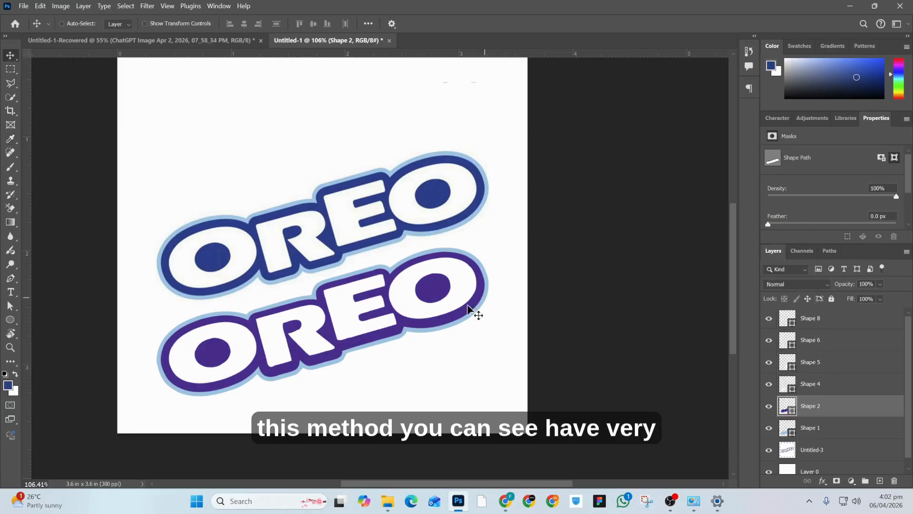
Hide the original logo image layer, Untitled-3
{"action": "scroll", "coordinate": [471, 310], "scroll_direction": "up", "scroll_amount": 3}
{"action": "scroll", "coordinate": [471, 310], "scroll_direction": "down", "scroll_amount": 4}
{"action": "left_click_drag", "start_coordinate": [557, 332], "coordinate": [563, 334]}
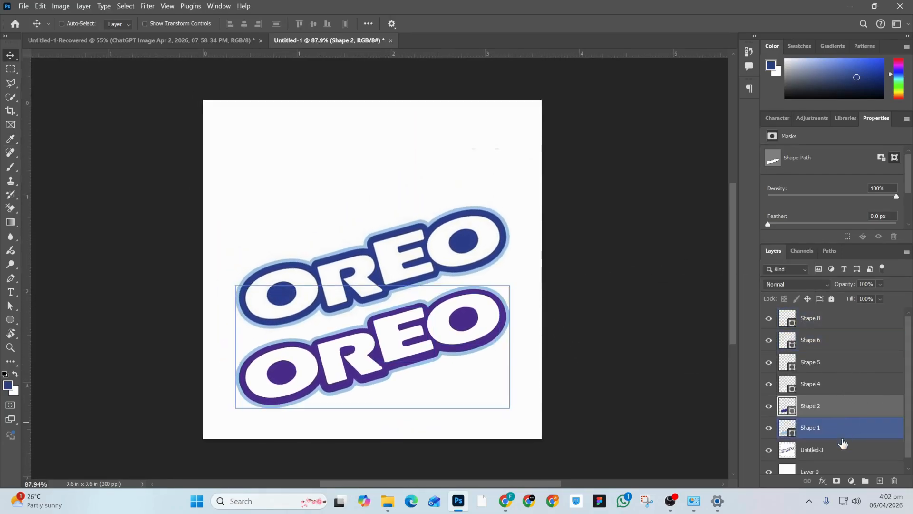
{"action": "left_click", "coordinate": [768, 449]}
Select all logo shape layers from Shape 1 to Shape 8, move them up to the middle of the canvas and enlarge them slightly
{"action": "left_click", "coordinate": [819, 428]}
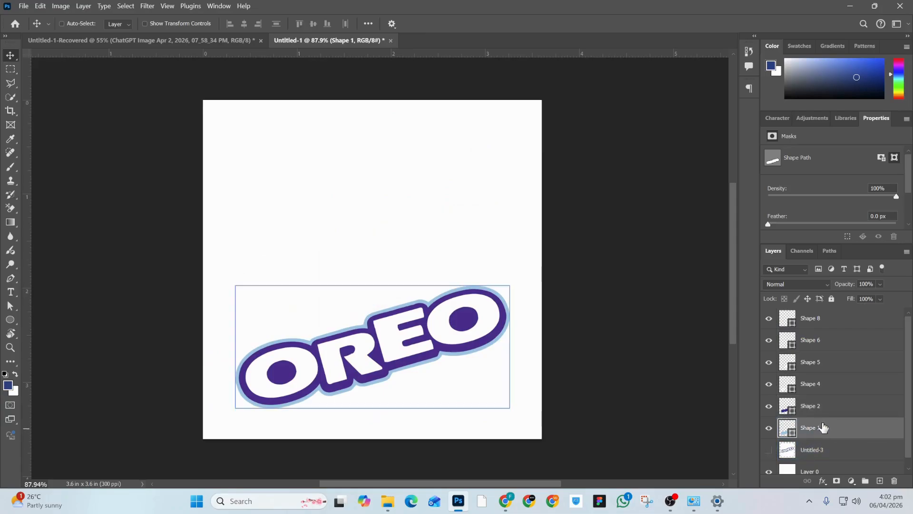
{"action": "left_click", "coordinate": [811, 318], "text": "shift"}
{"action": "key", "text": "ctrl+t"}
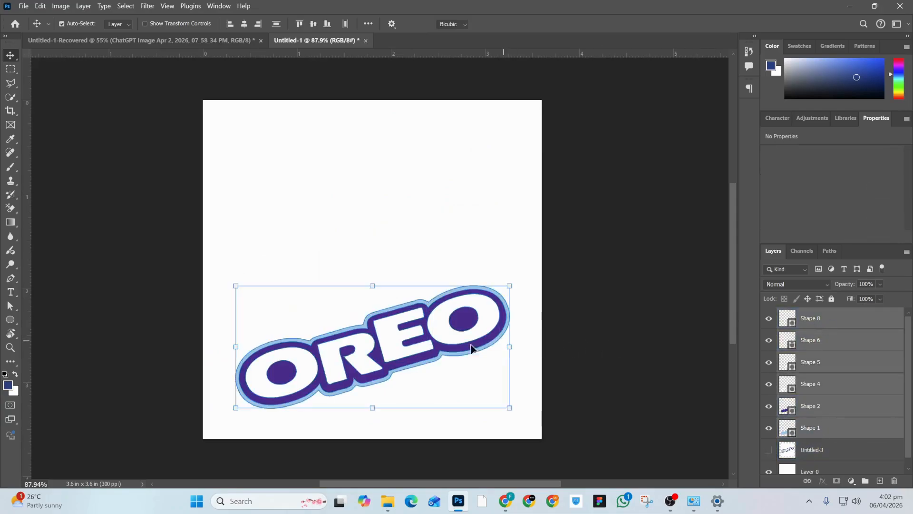
{"action": "left_click_drag", "start_coordinate": [473, 347], "coordinate": [458, 280]}
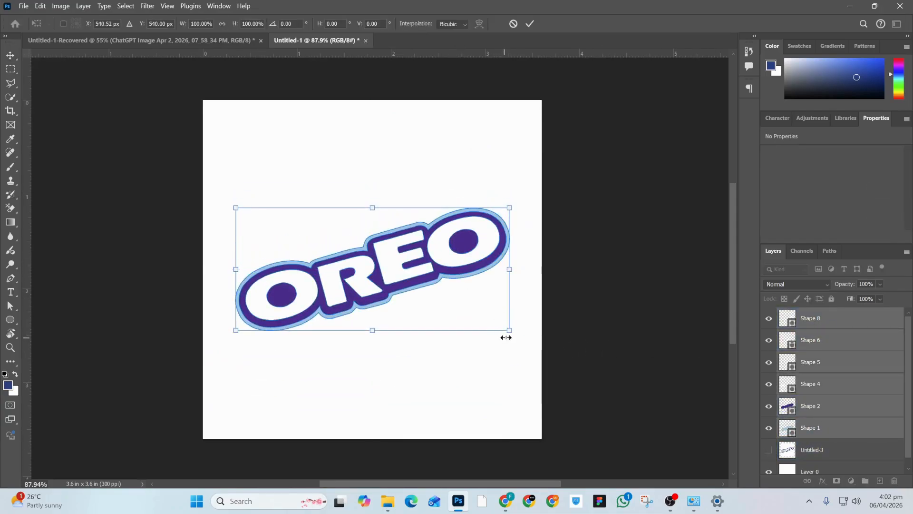
{"action": "mouse_move", "coordinate": [510, 330]}
{"action": "left_mouse_down"}
{"action": "mouse_move", "coordinate": [526, 338]}
{"action": "mouse_move", "coordinate": [510, 336]}
{"action": "left_mouse_up"}
{"action": "left_click", "coordinate": [529, 24]}
Reduce the layer selection to the last O's layer, Shape 8, alone
{"action": "scroll", "coordinate": [432, 326], "scroll_direction": "up", "scroll_amount": 3}
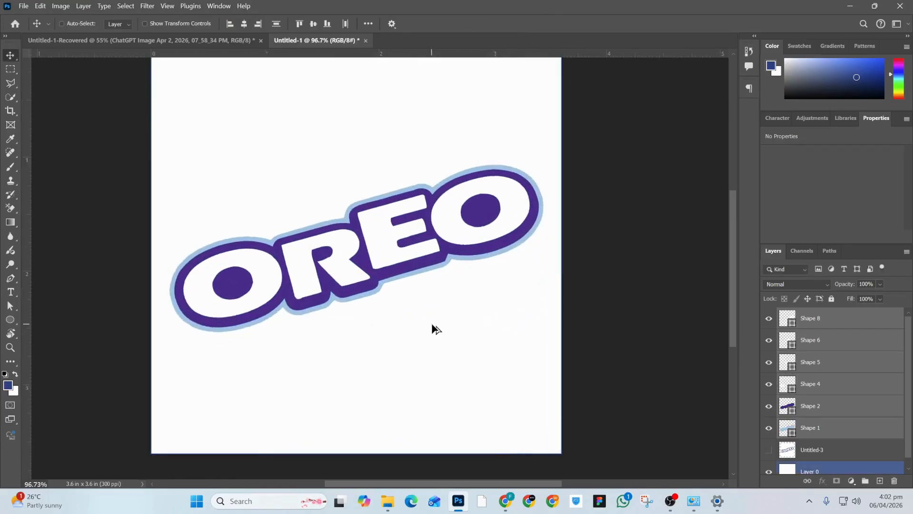
{"action": "scroll", "coordinate": [433, 327], "scroll_direction": "down", "scroll_amount": 3}
{"action": "left_click_drag", "start_coordinate": [443, 328], "coordinate": [468, 341]}
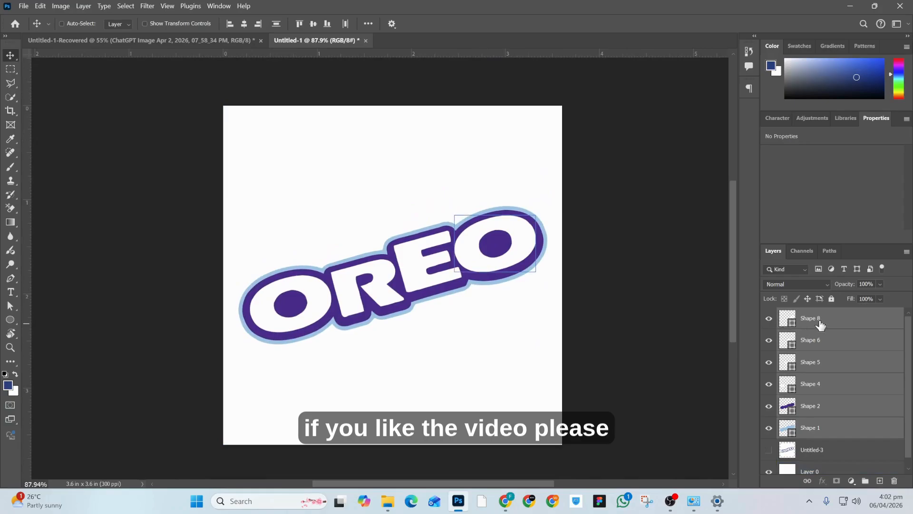
{"action": "left_click", "coordinate": [814, 319]}
{"action": "mouse_move", "coordinate": [669, 496]}
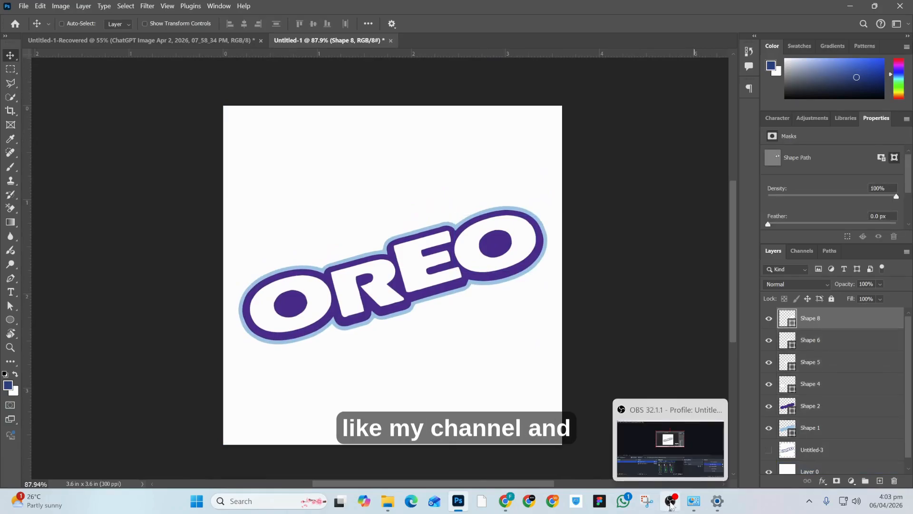